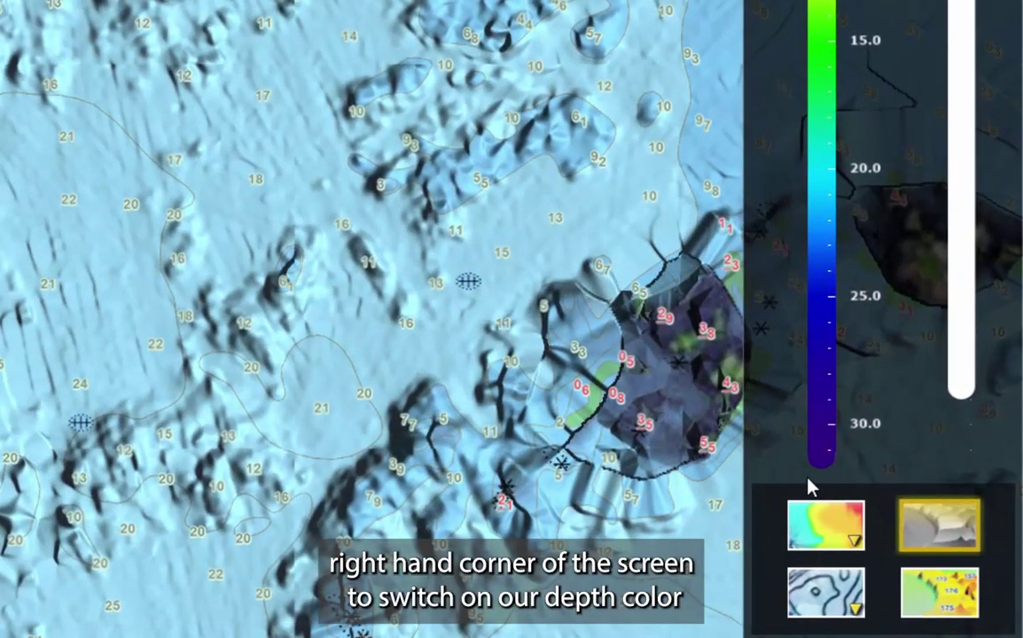
Change the chart's Depth Shading to Bottom Hardness, coloured from purple (soft) to yellow (hard)
left_click(829, 526)
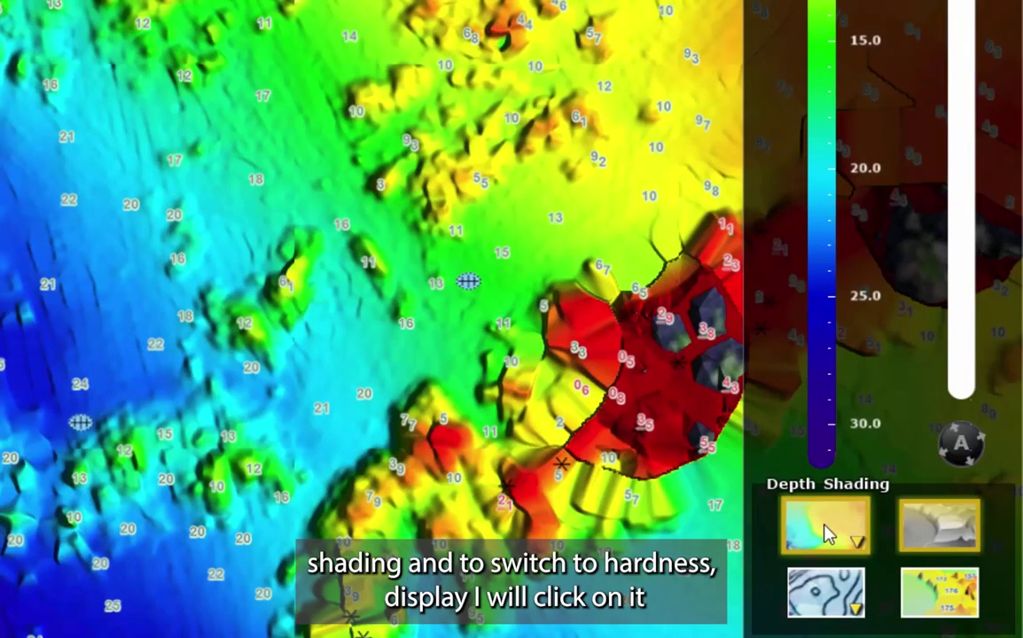
left_click(827, 533)
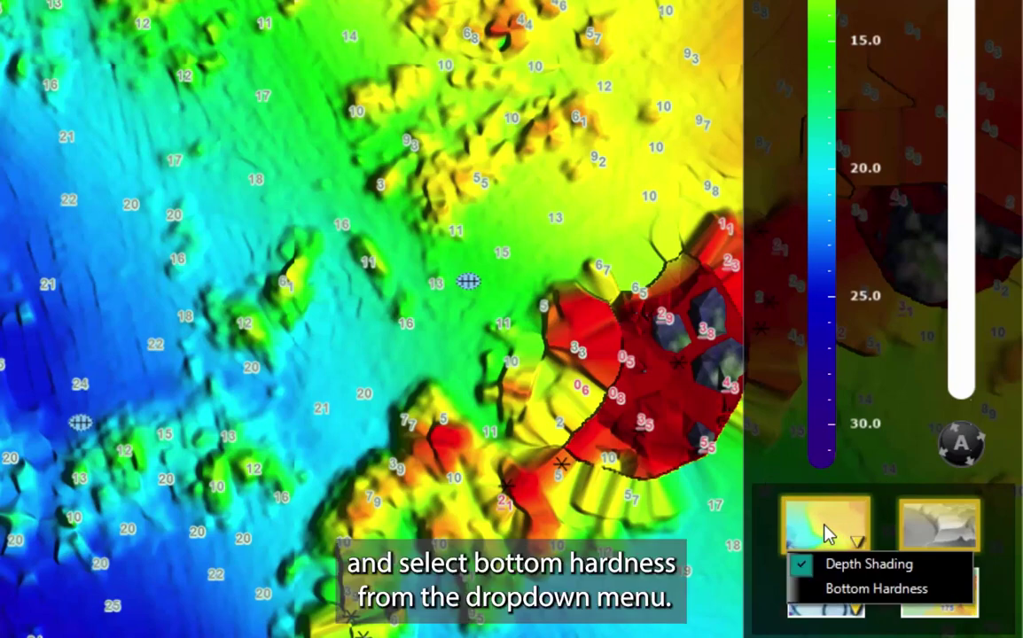
left_click(947, 599)
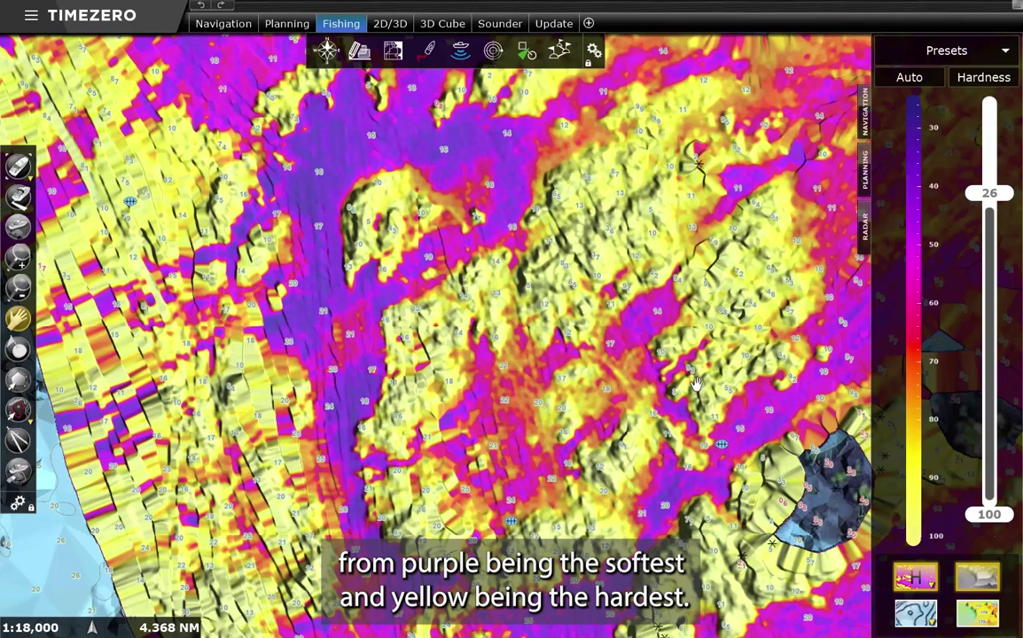
Set a manual hardness range with the minimum raised and maximum lowered to 68, in discrete bands
left_click(935, 78)
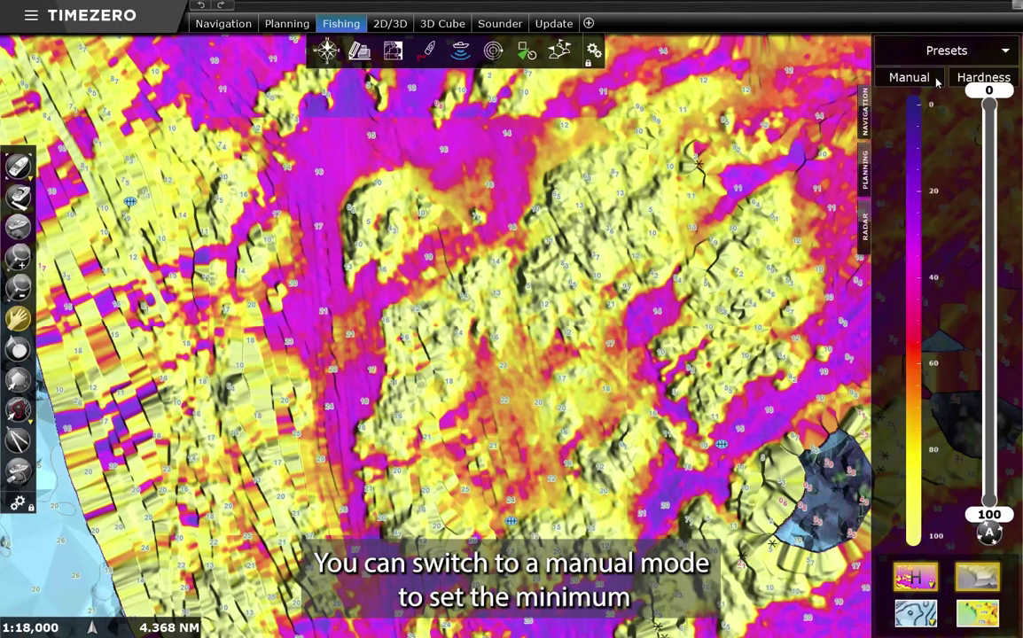
left_click_drag(988, 93, 989, 176)
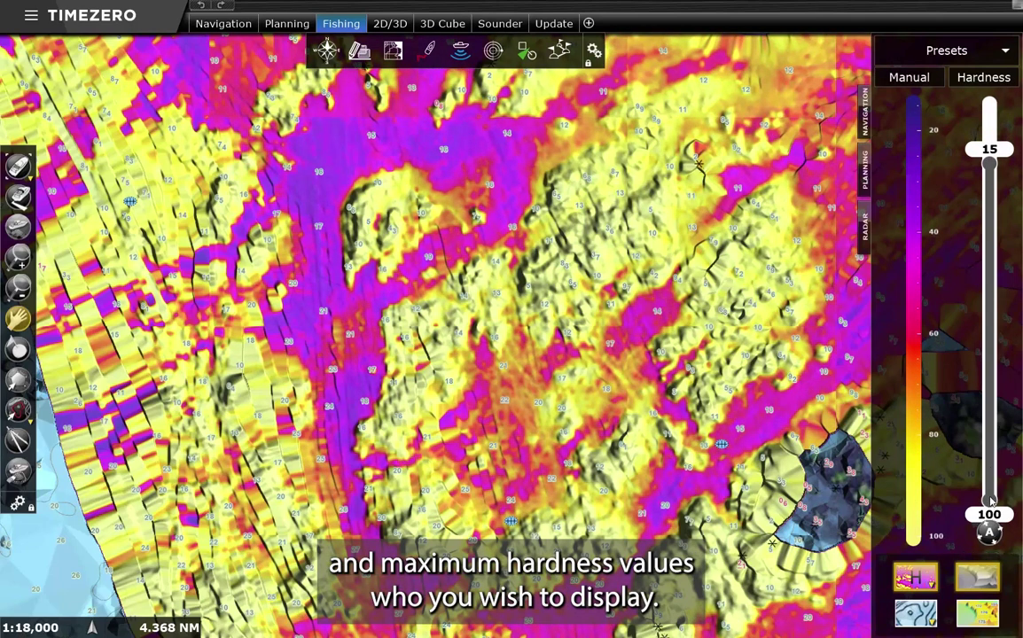
left_click_drag(991, 502, 995, 344)
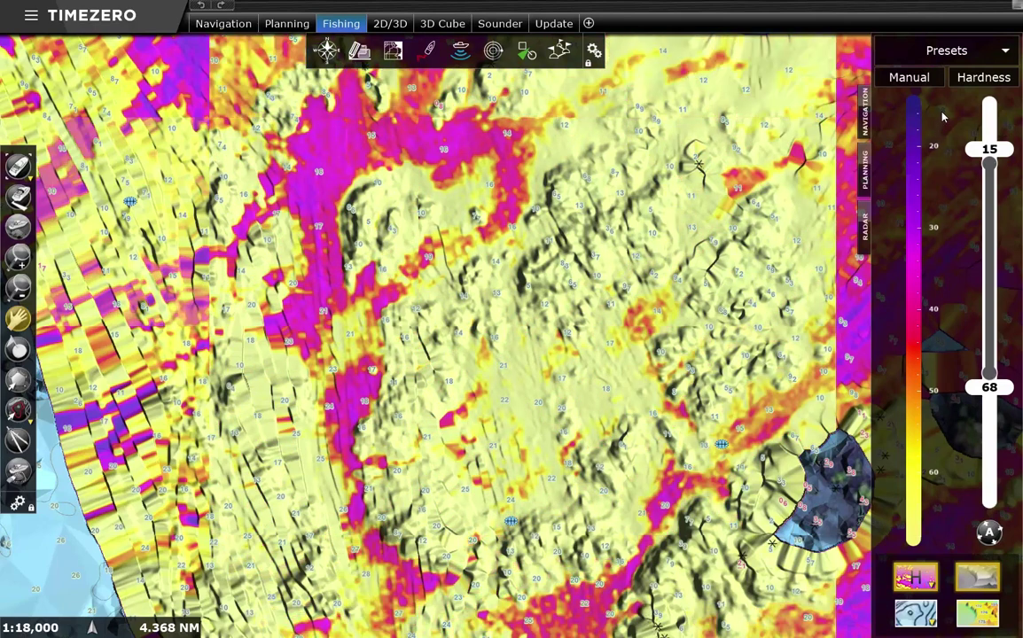
left_click(909, 78)
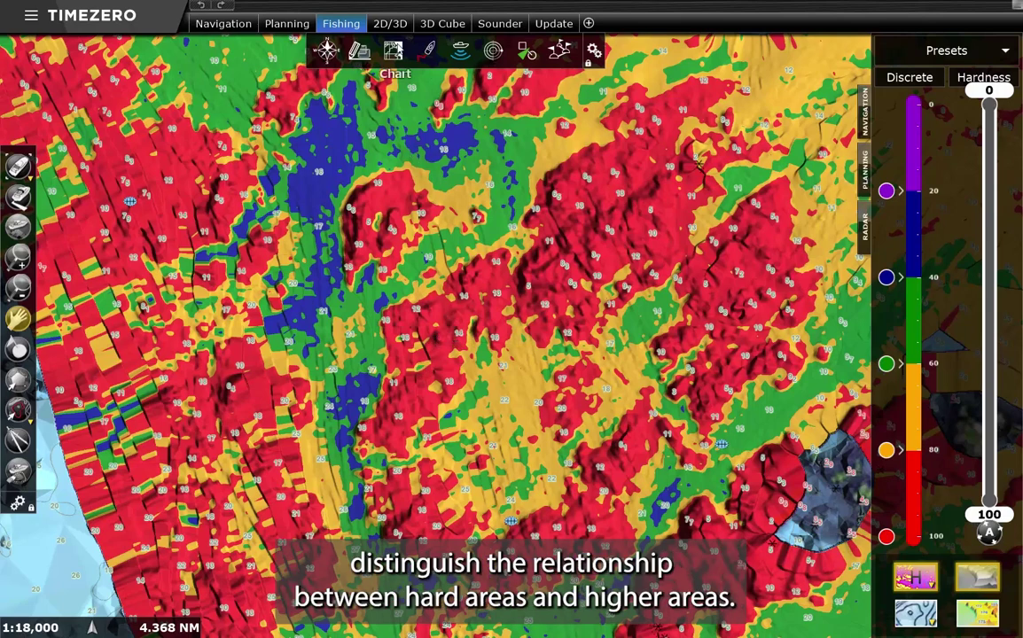
Switch to the 2D/3D workspace to see the seabed shaded by discrete hardness
left_click(389, 24)
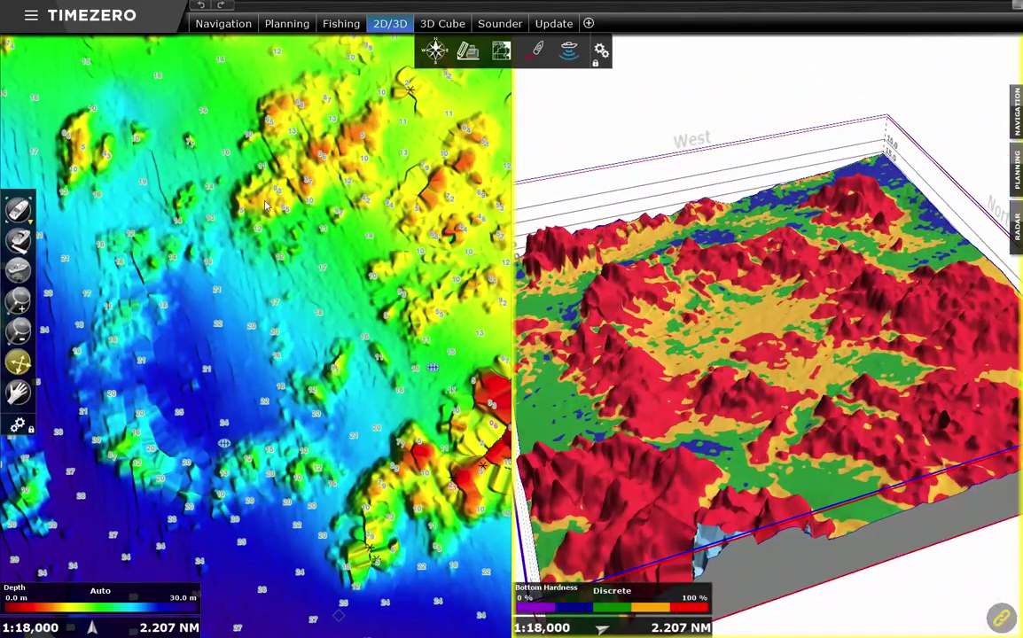
Activate the 2D pane and go back to the Fishing workspace chart
left_click(273, 186)
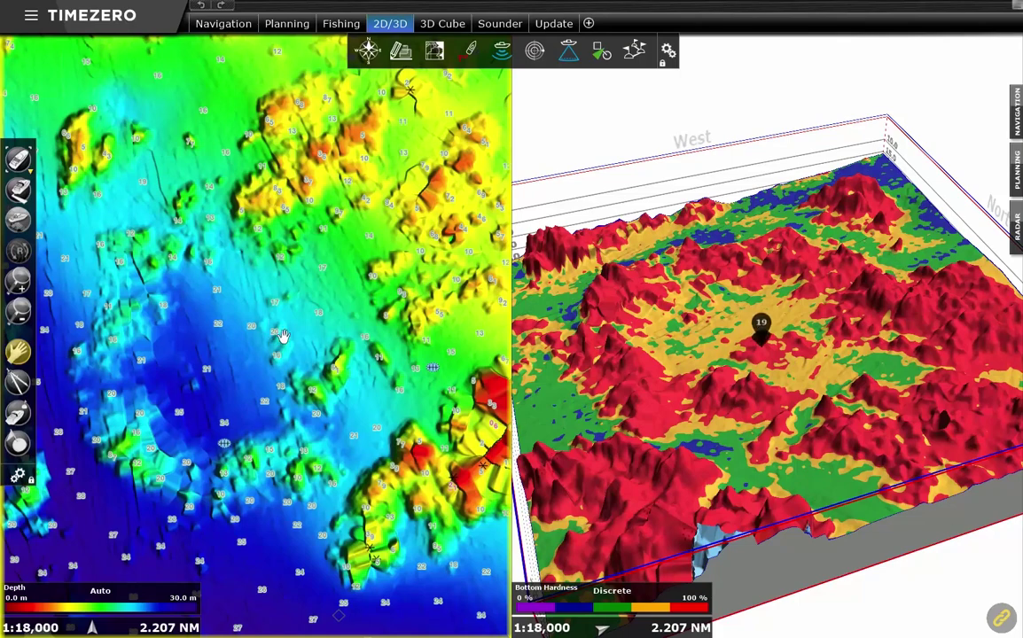
left_click(337, 24)
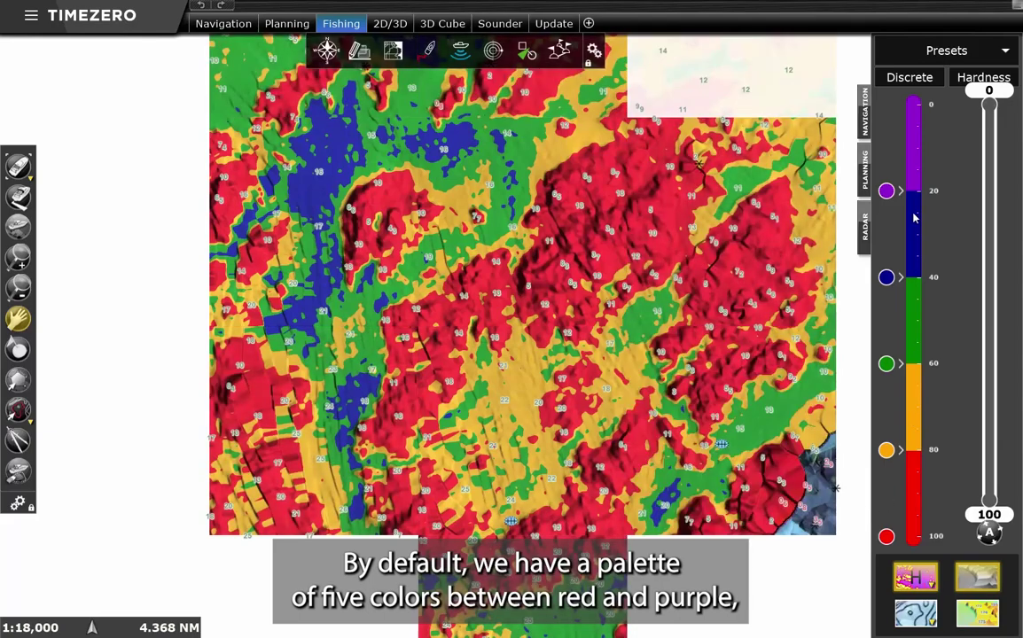
Recolour the 100% hardness marker black
left_click(886, 537)
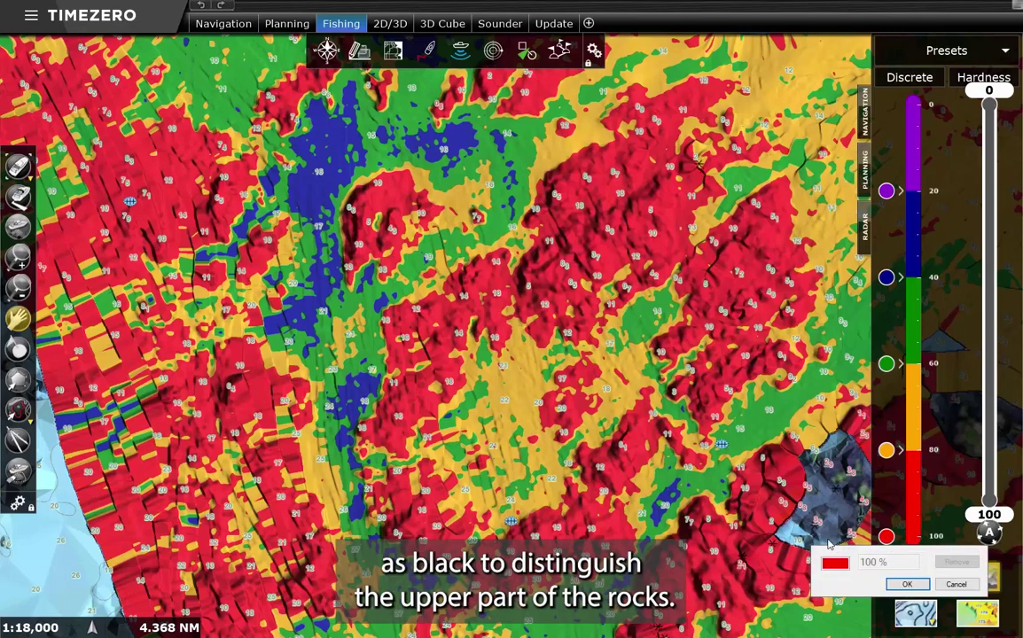
left_click(835, 564)
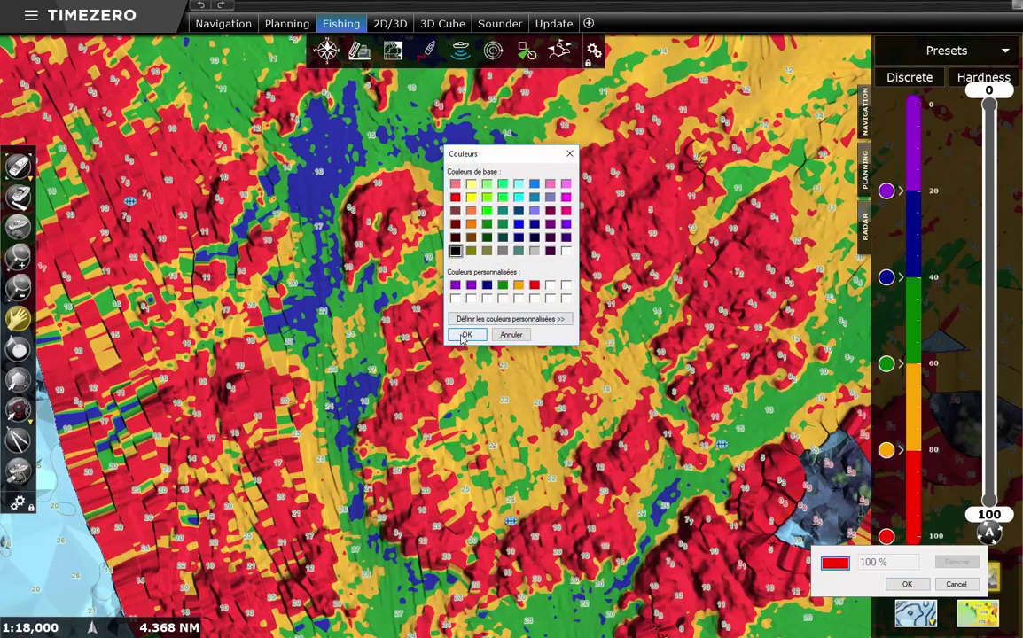
left_click(464, 335)
left_click(909, 585)
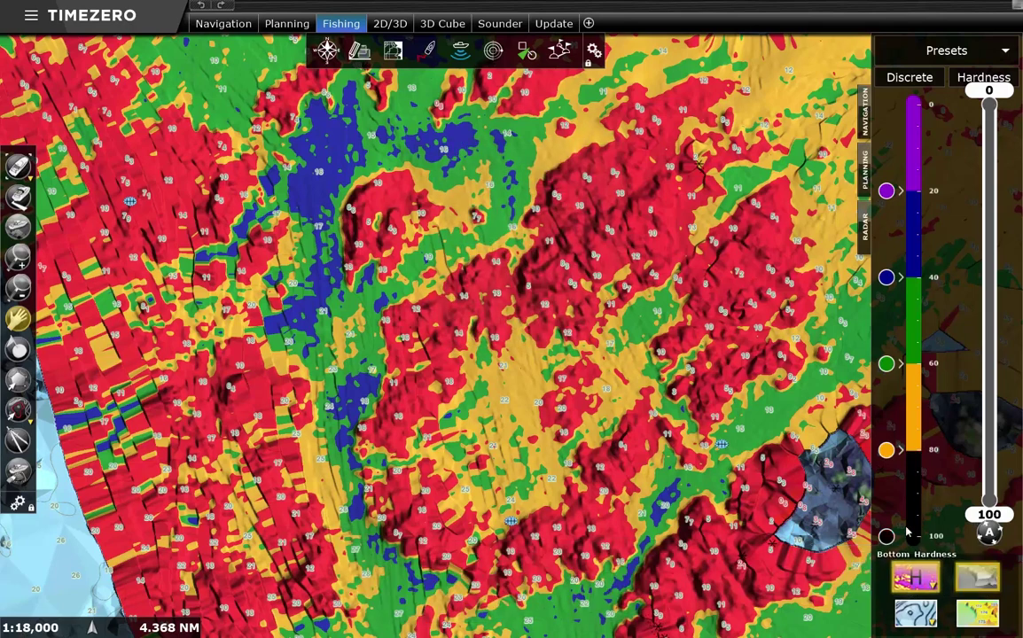
Add a dark red colour marker at 95% hardness
left_click(941, 507)
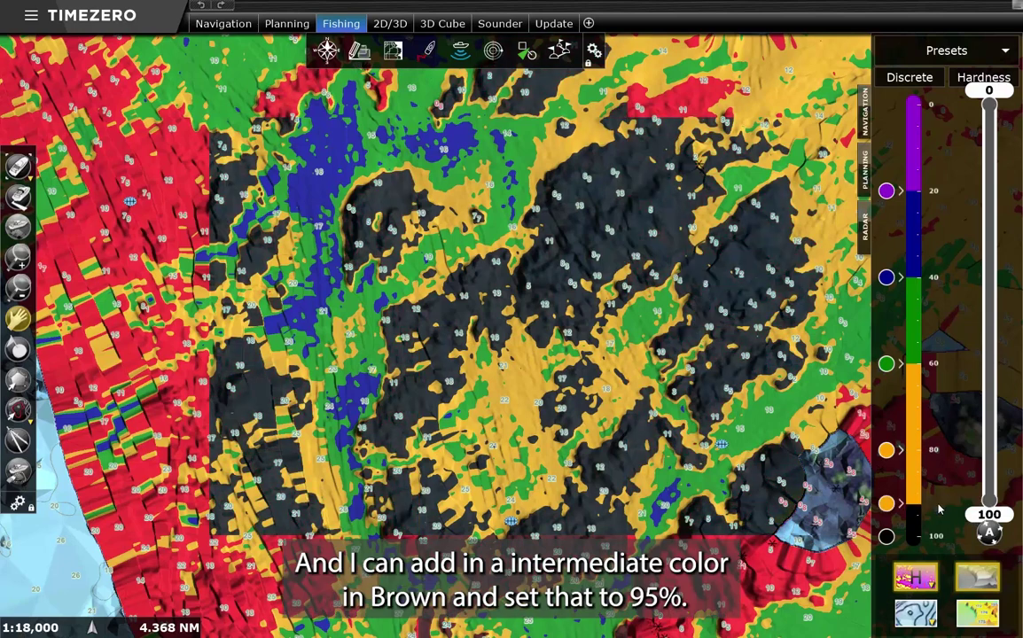
left_click(885, 504)
left_click(835, 530)
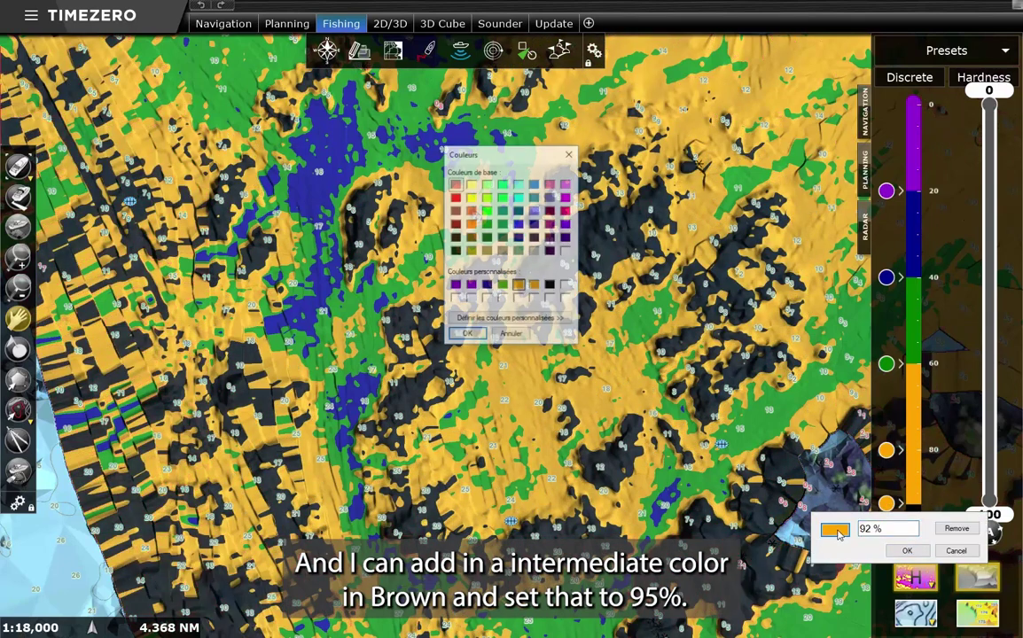
left_click(464, 336)
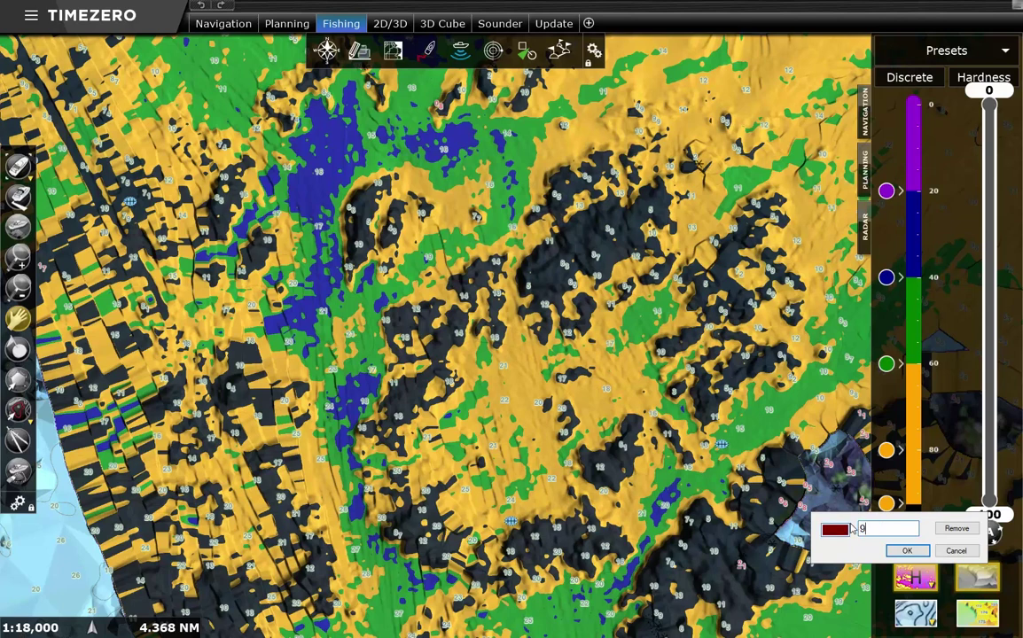
left_click(913, 552)
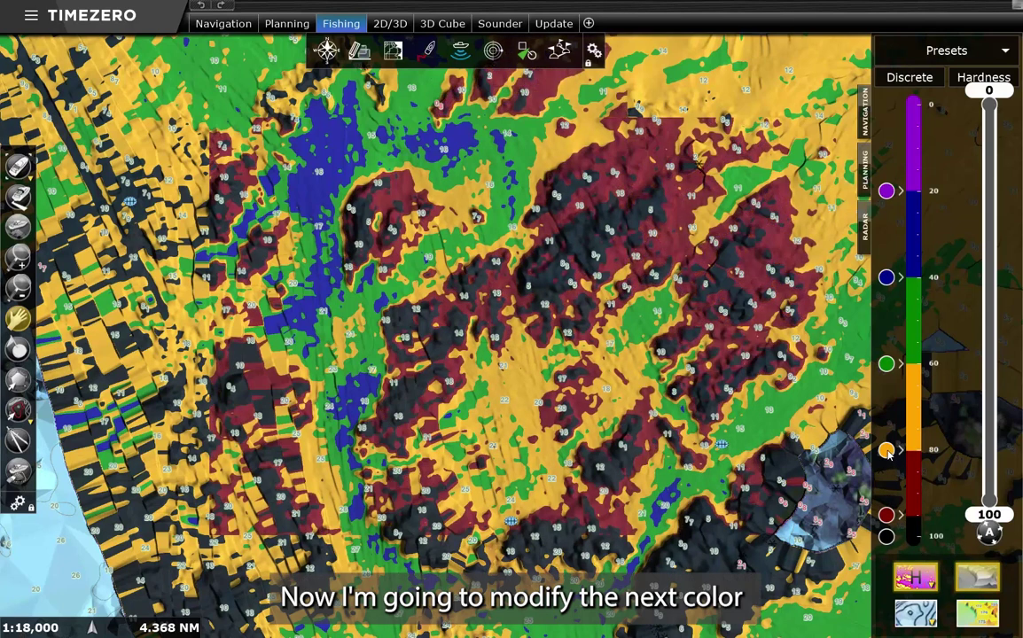
Recolour the orange 80% hardness marker red and move it to 90%
left_click(886, 451)
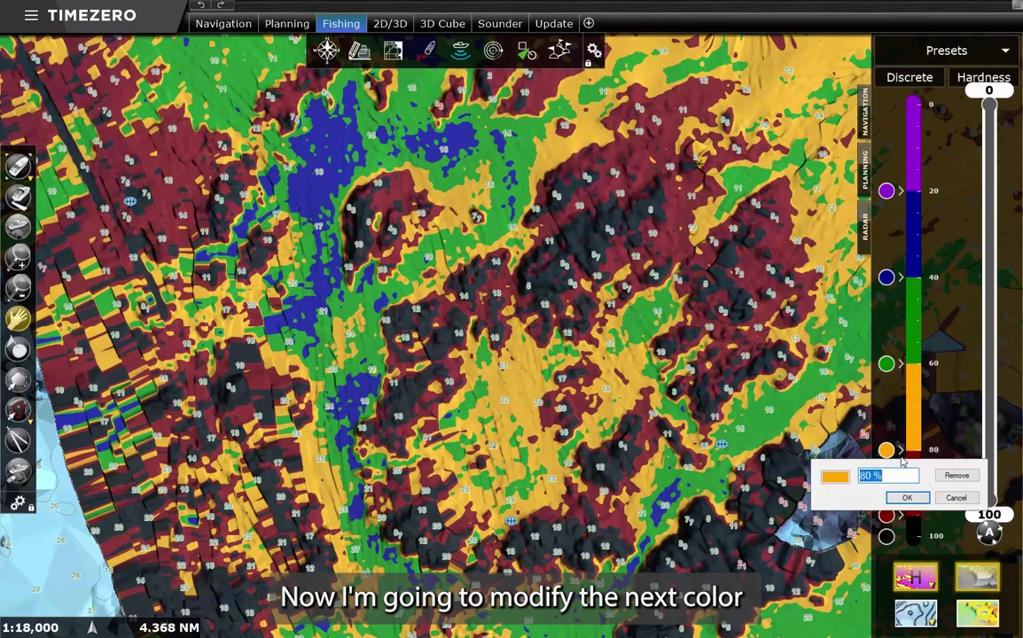
left_click(834, 477)
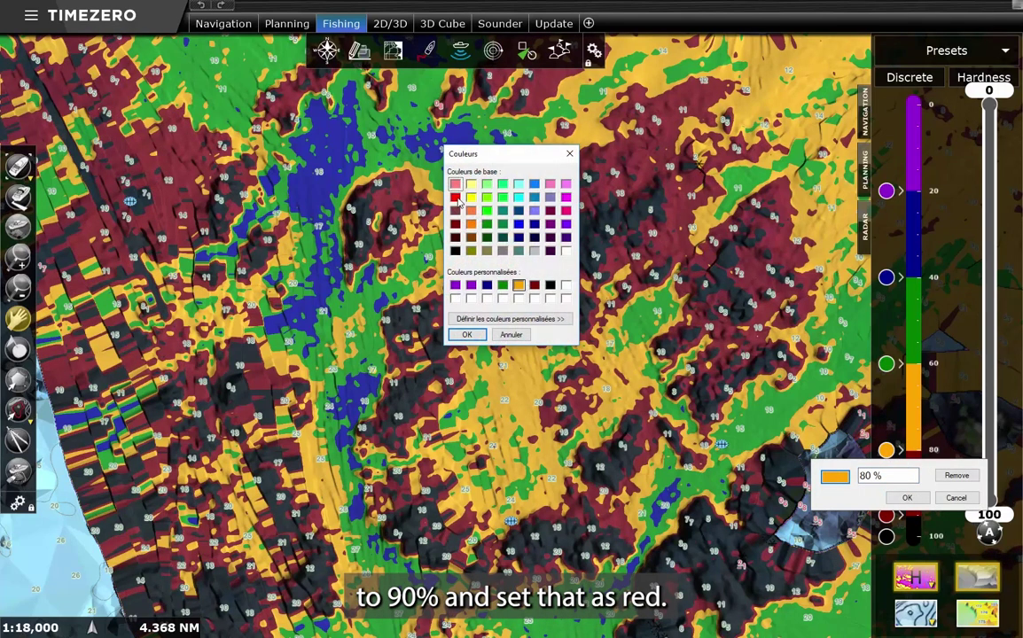
left_click(466, 334)
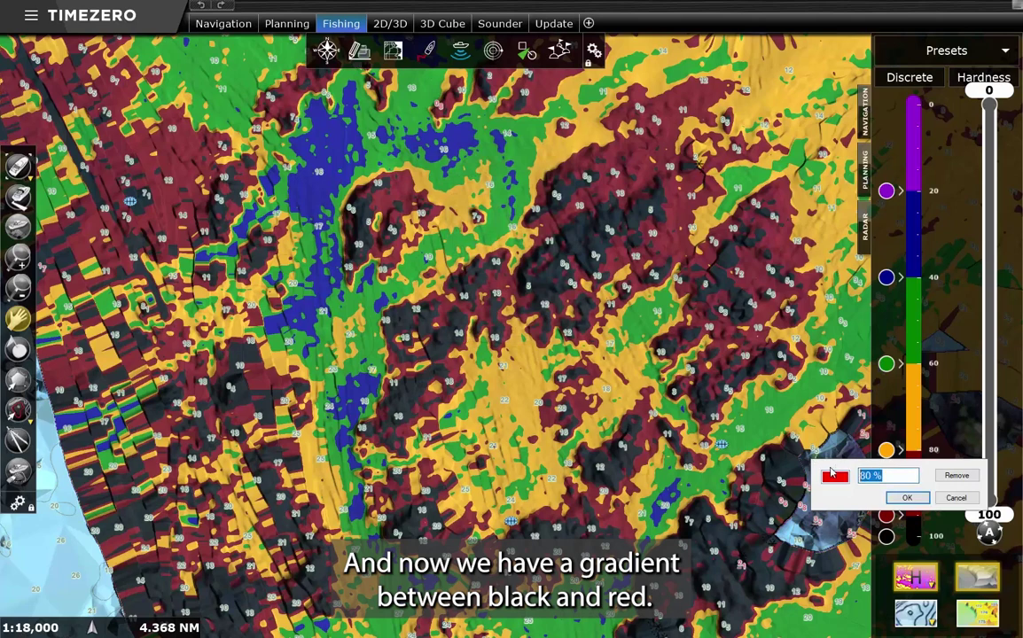
type("90")
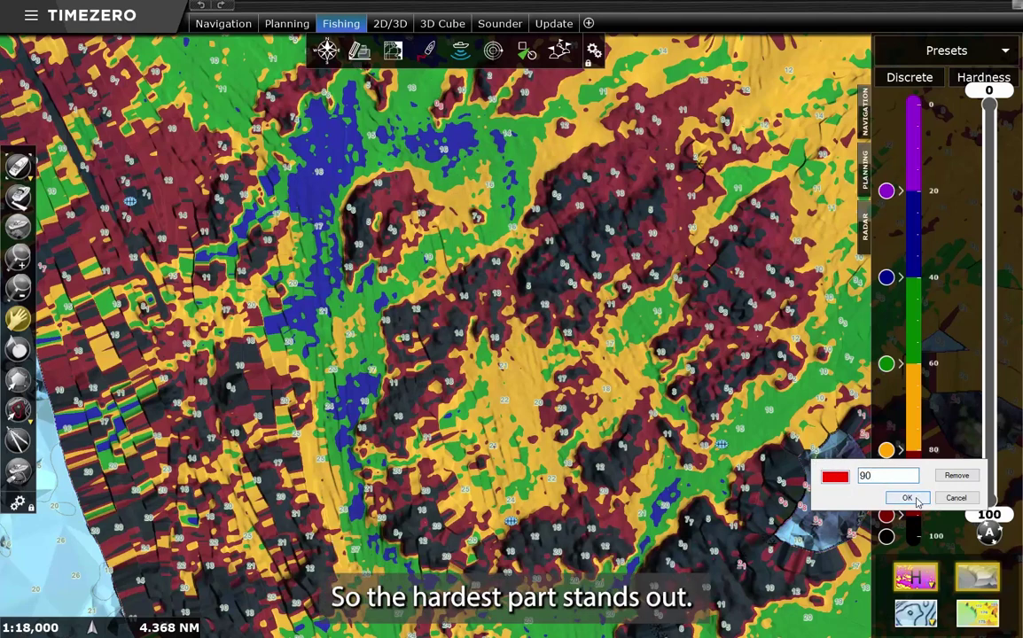
left_click(917, 501)
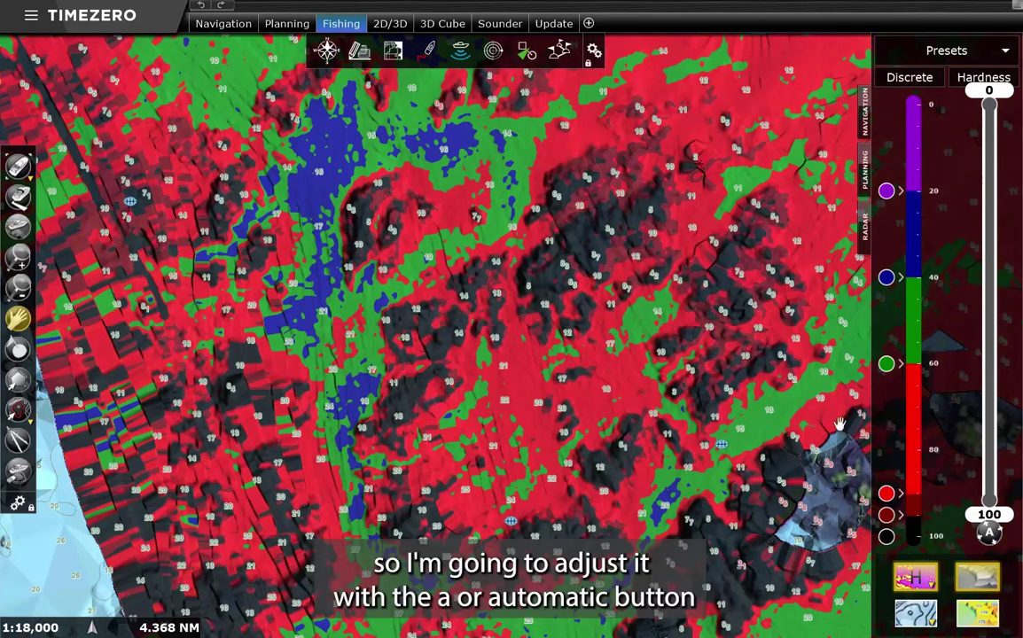
Recolour the green marker orange at 80% and the blue 40% marker yellow
left_click(887, 365)
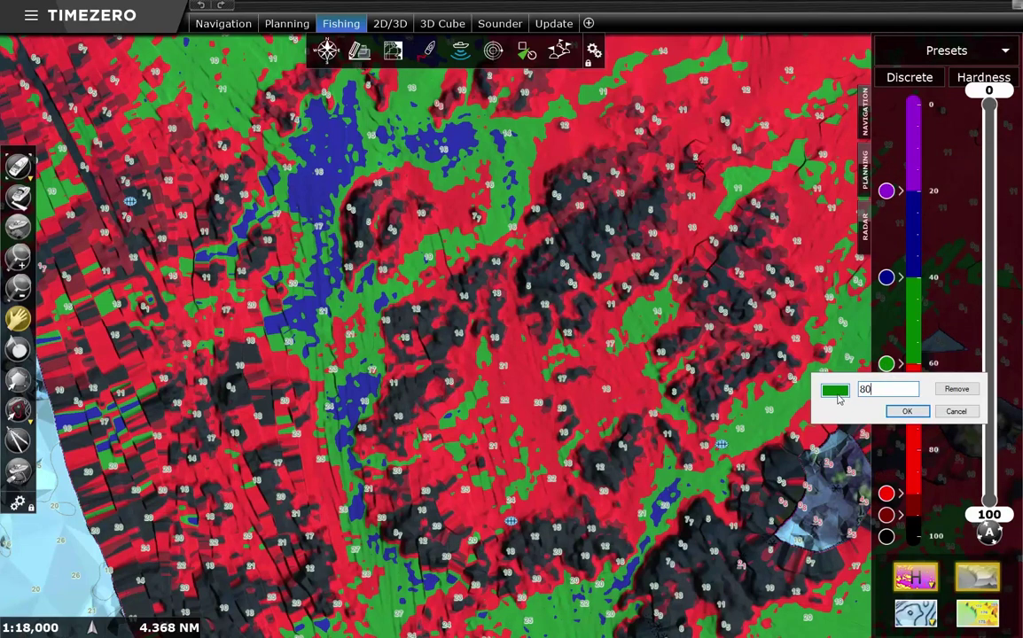
left_click(839, 399)
left_click(465, 335)
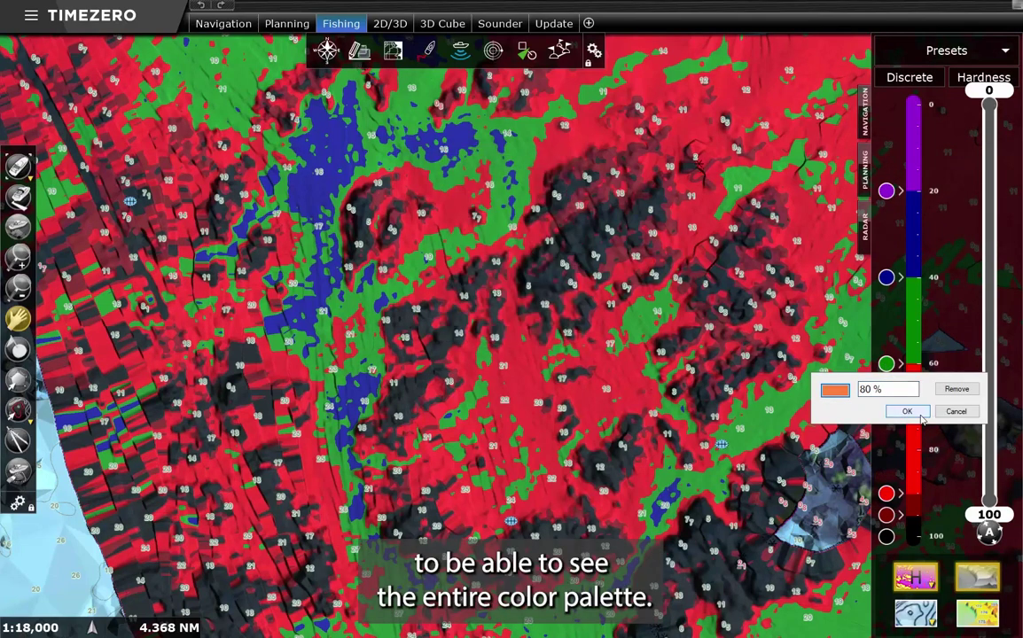
left_click(907, 412)
right_click(887, 278)
left_click(910, 284)
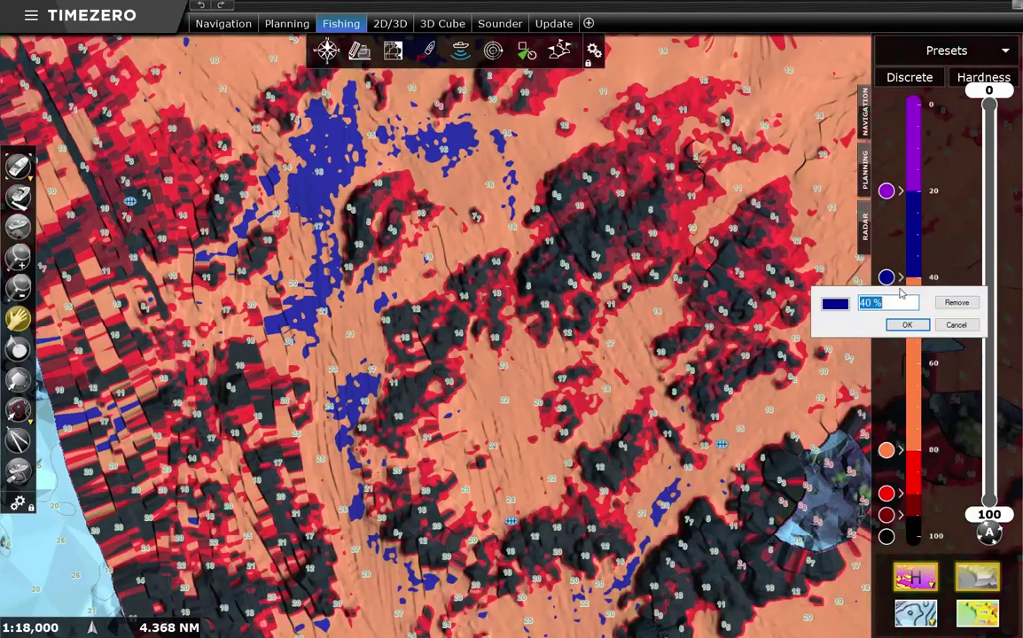
left_click(836, 306)
left_click(466, 335)
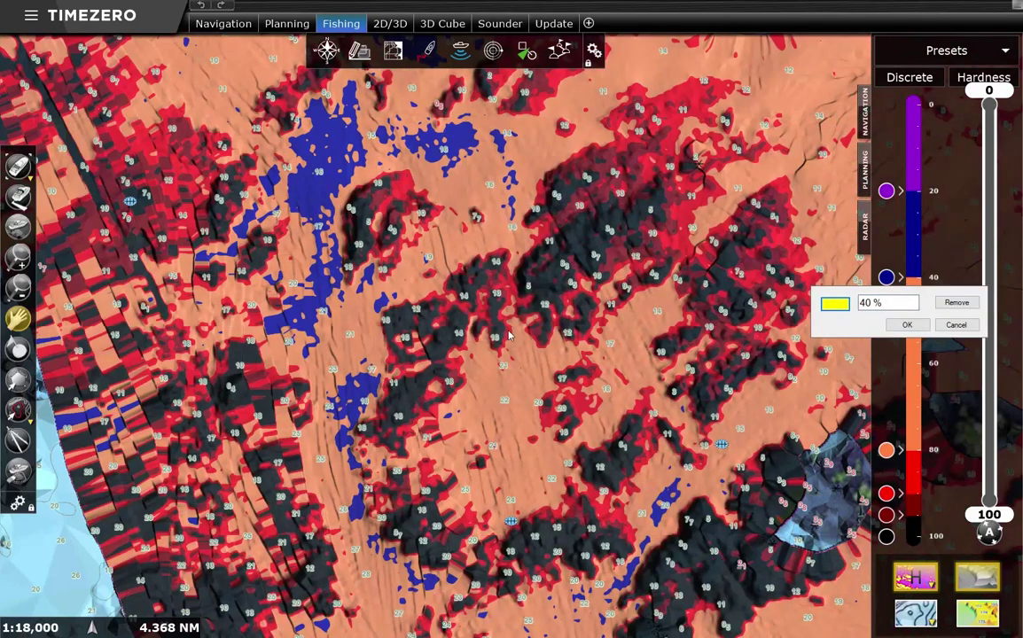
left_click(907, 325)
Make the 20% marker light green, auto-fit the range to 26–100, and view in 2D/3D
right_click(886, 190)
left_click(912, 198)
left_click(835, 217)
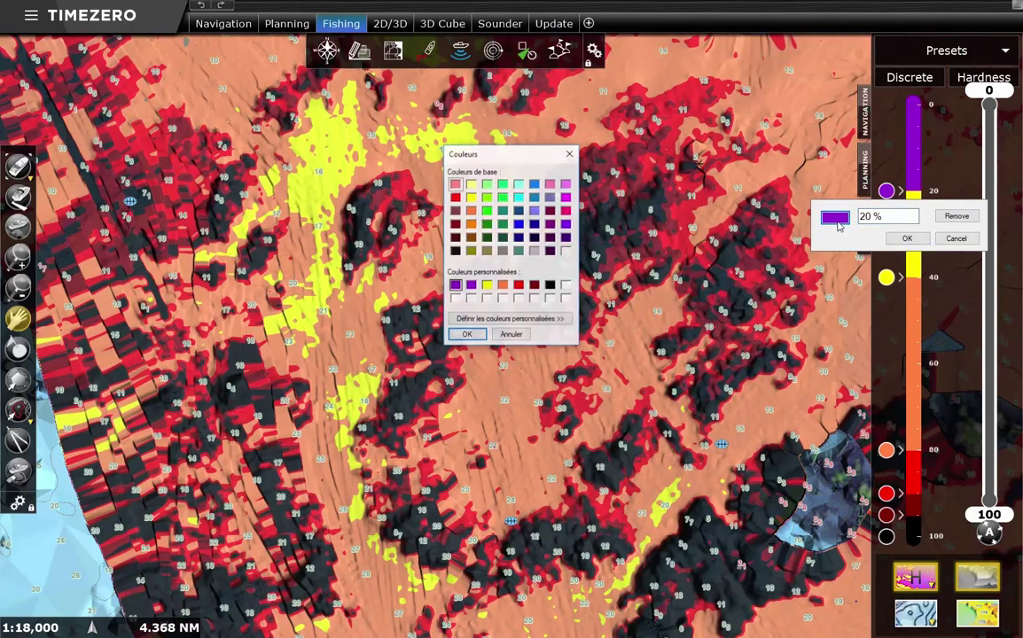
left_click(467, 335)
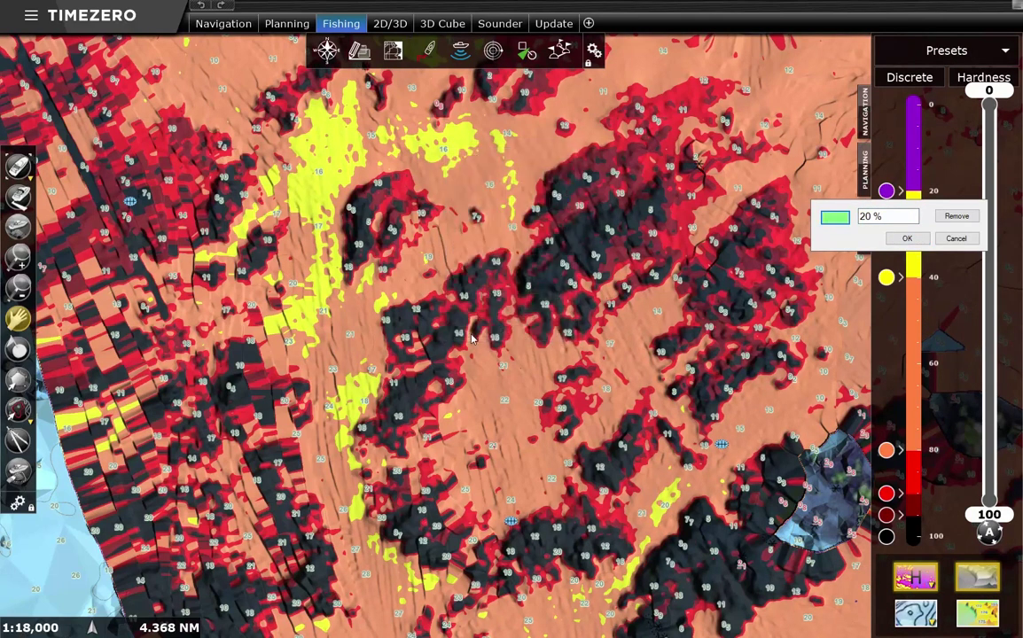
left_click(907, 239)
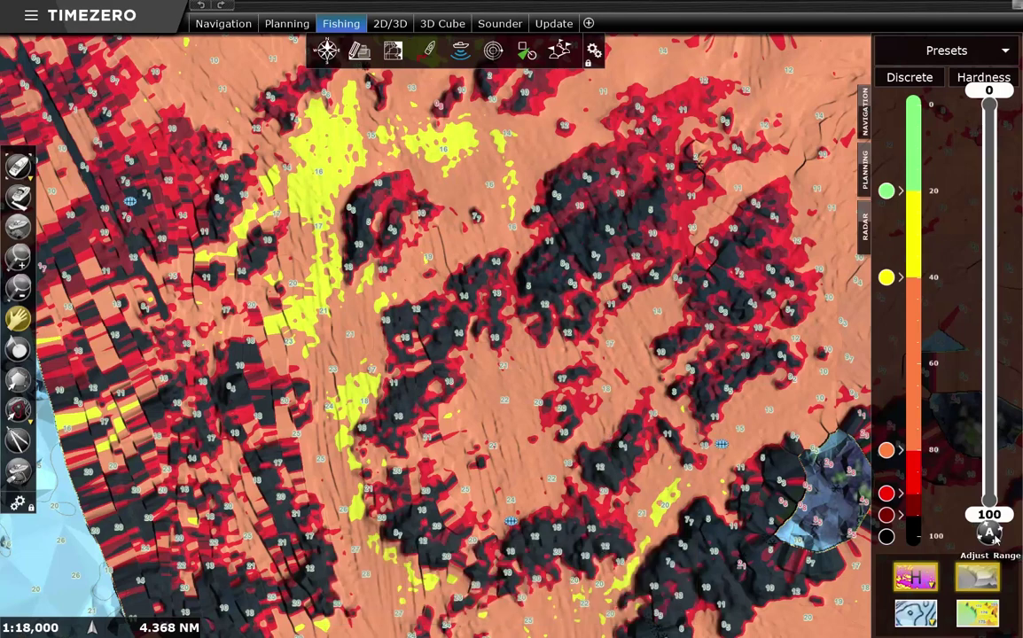
left_click(989, 532)
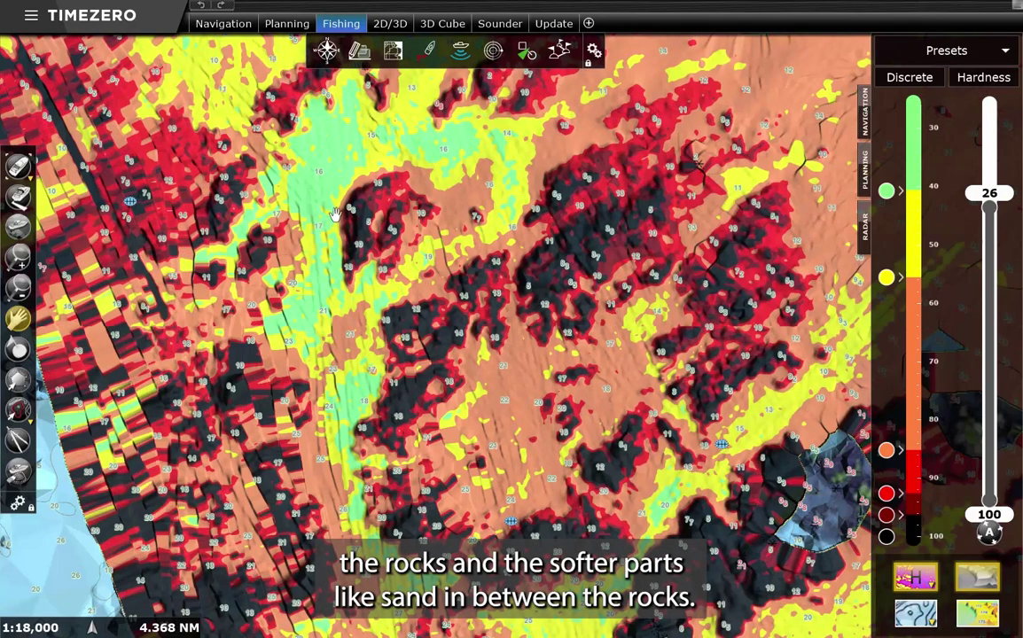
left_click(389, 24)
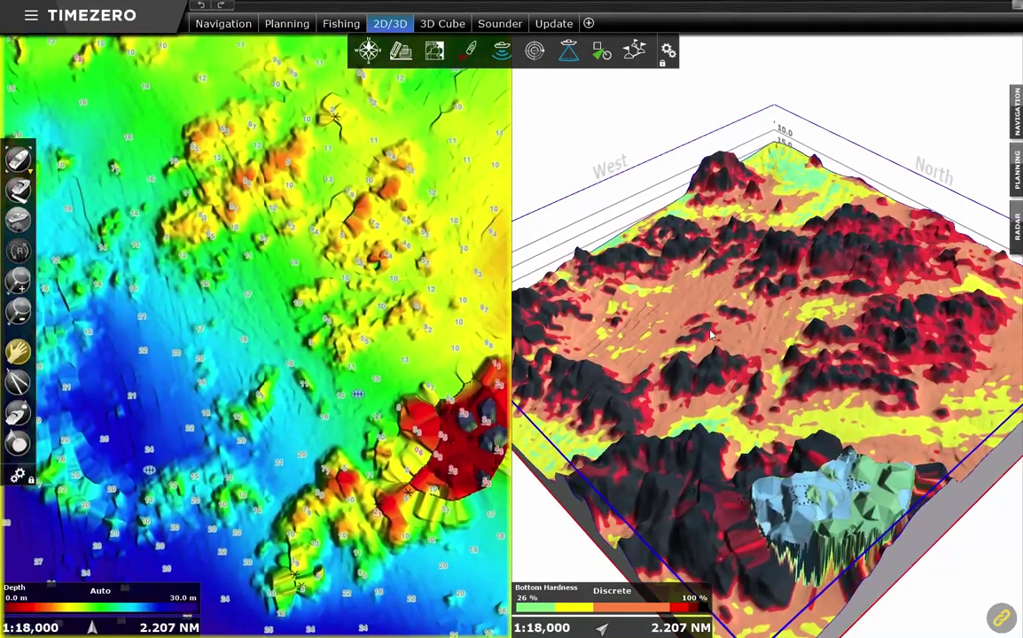
Rotate the 3D hardness terrain to face north, then return to the Navigation chart
left_click_drag(711, 335, 745, 340)
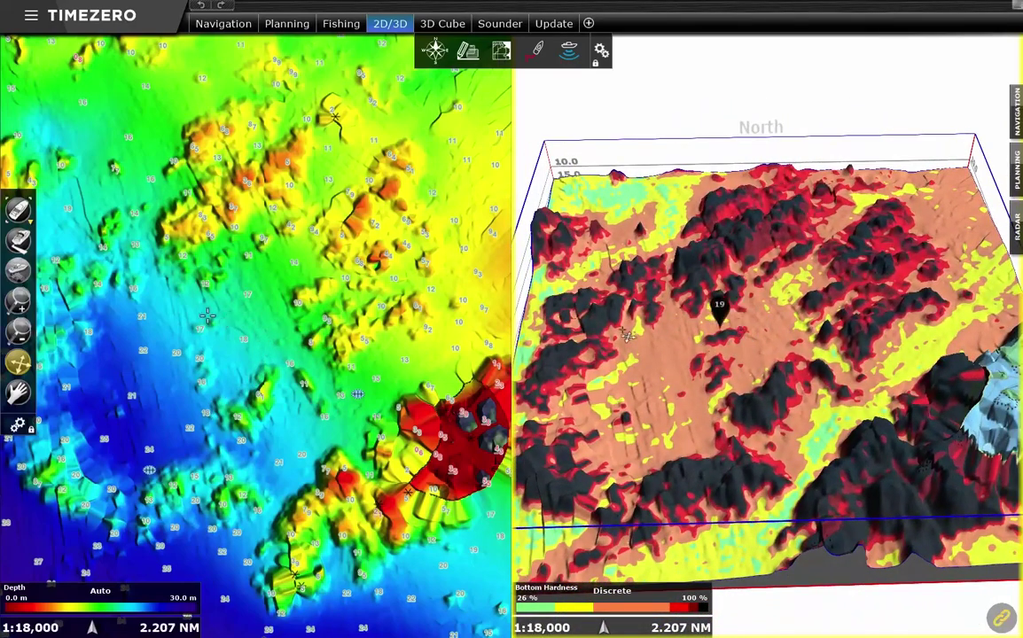
left_click(233, 27)
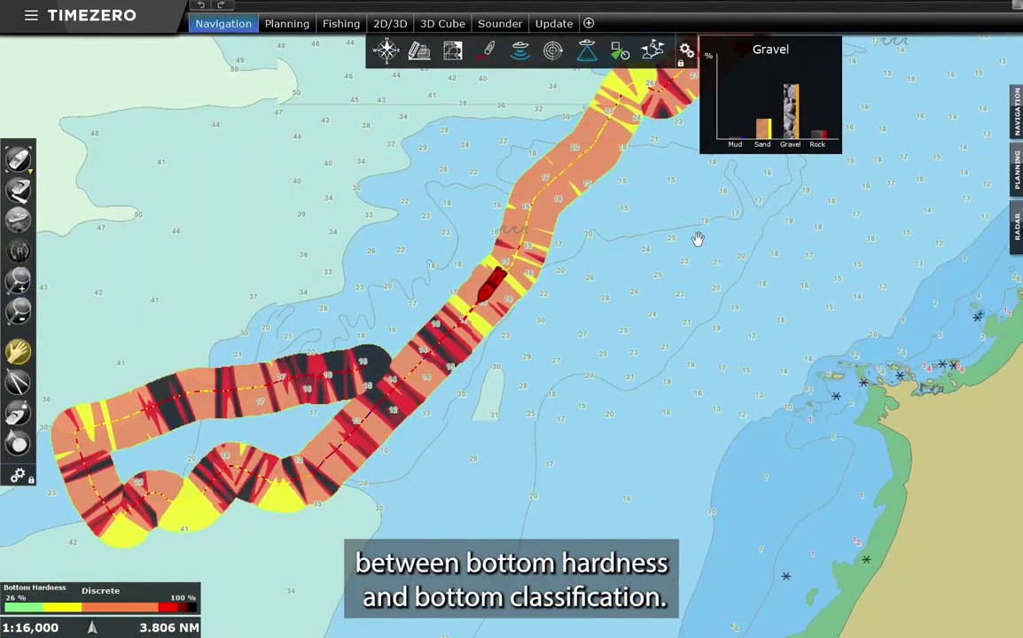
Turn off Bottom Hardness shading, zoom in on the boat, and lower the classification graph
left_click(452, 53)
left_click(484, 183)
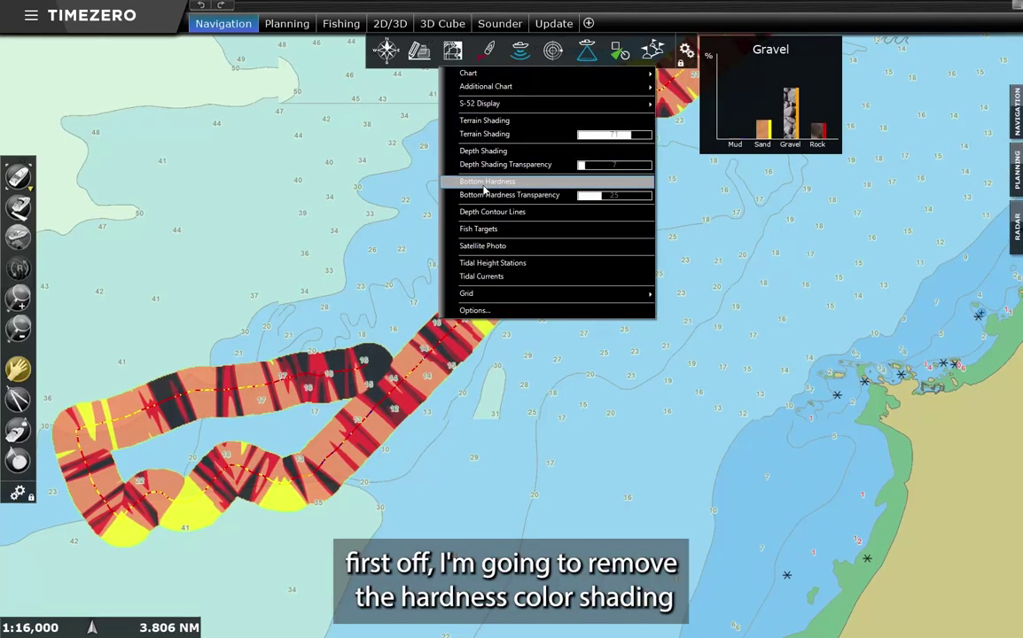
left_click(623, 346)
scroll(507, 309, "up", 1)
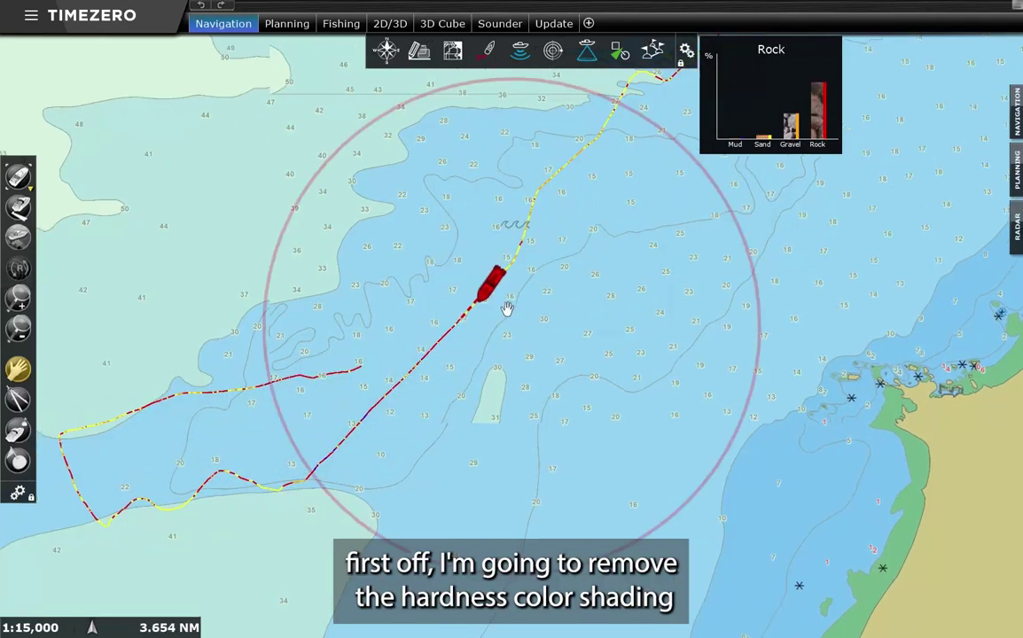
scroll(506, 308, "up", 4)
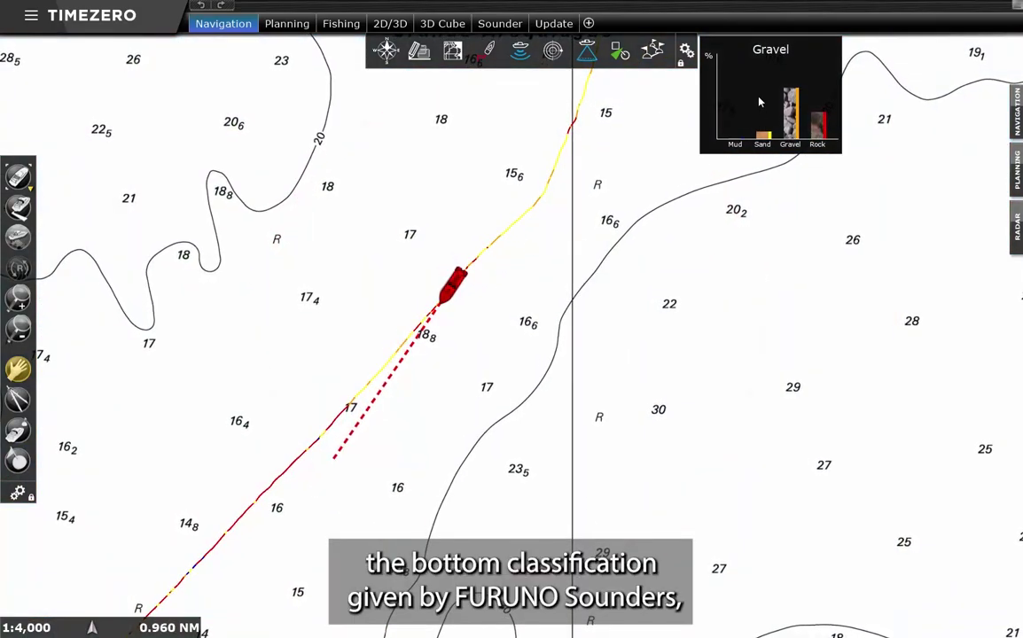
left_click_drag(759, 103, 765, 178)
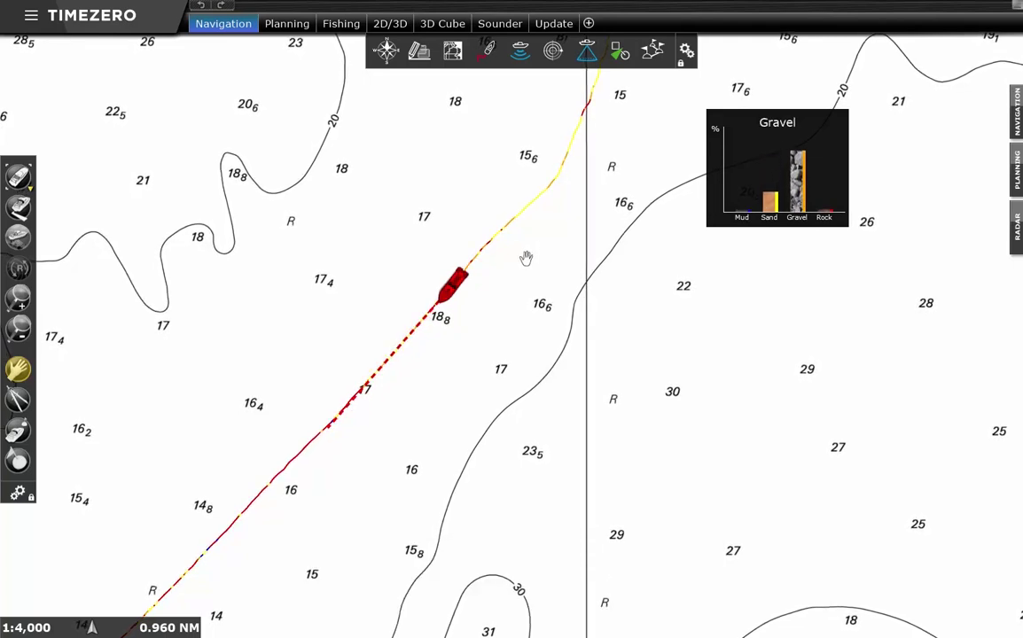
Re-enable Bottom Hardness shading, zoom out, and pan to recentre the boat's track
left_click(454, 55)
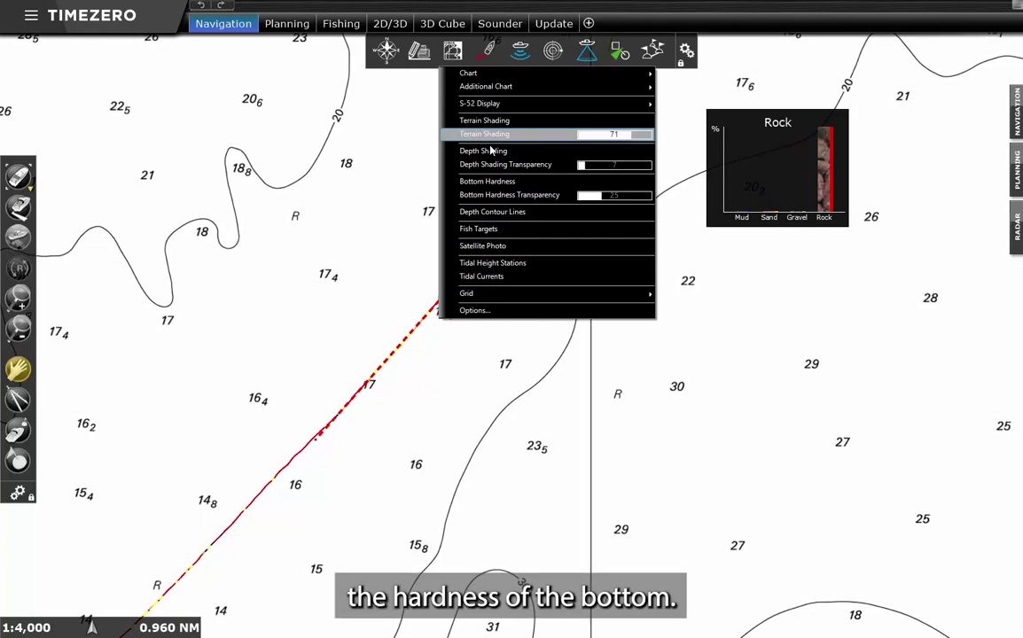
left_click(483, 181)
left_click(546, 396)
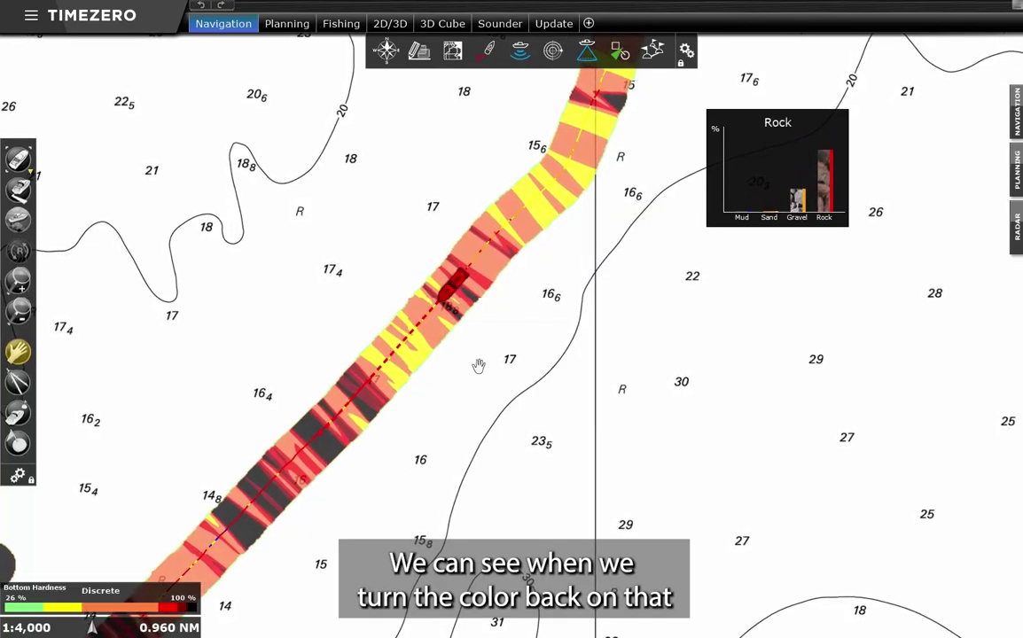
scroll(472, 365, "down", 3)
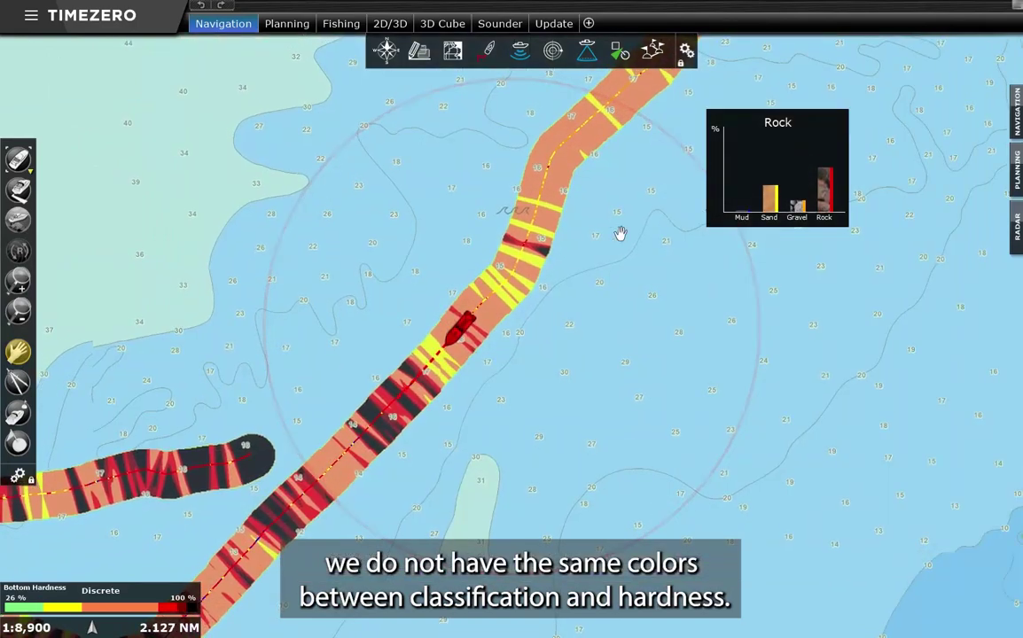
left_click_drag(628, 179, 594, 219)
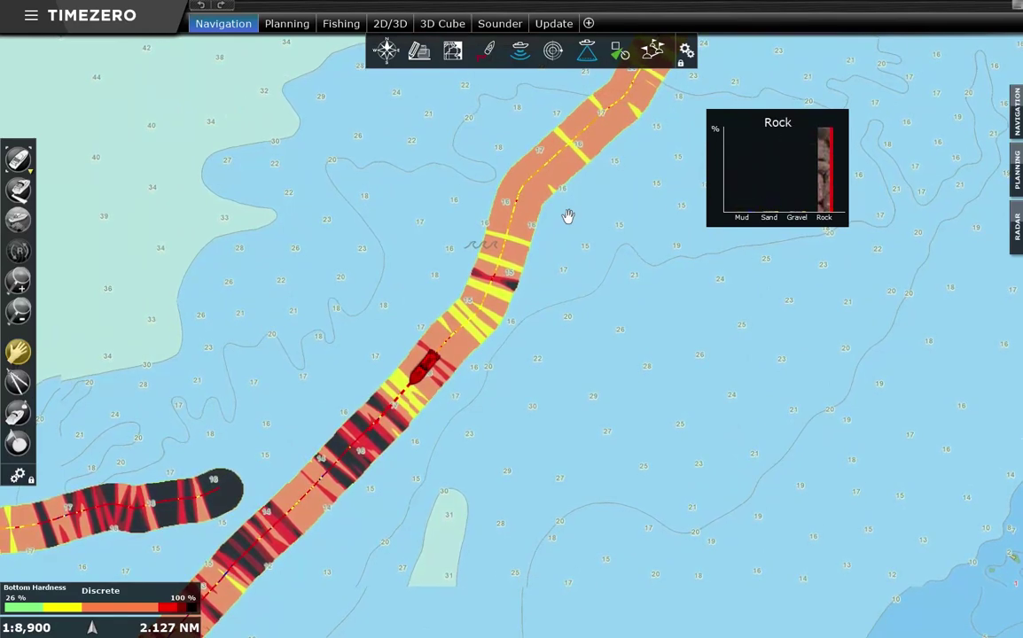
Record the current hardness palette as a new fishing preset named 'My Setting'
left_click(341, 24)
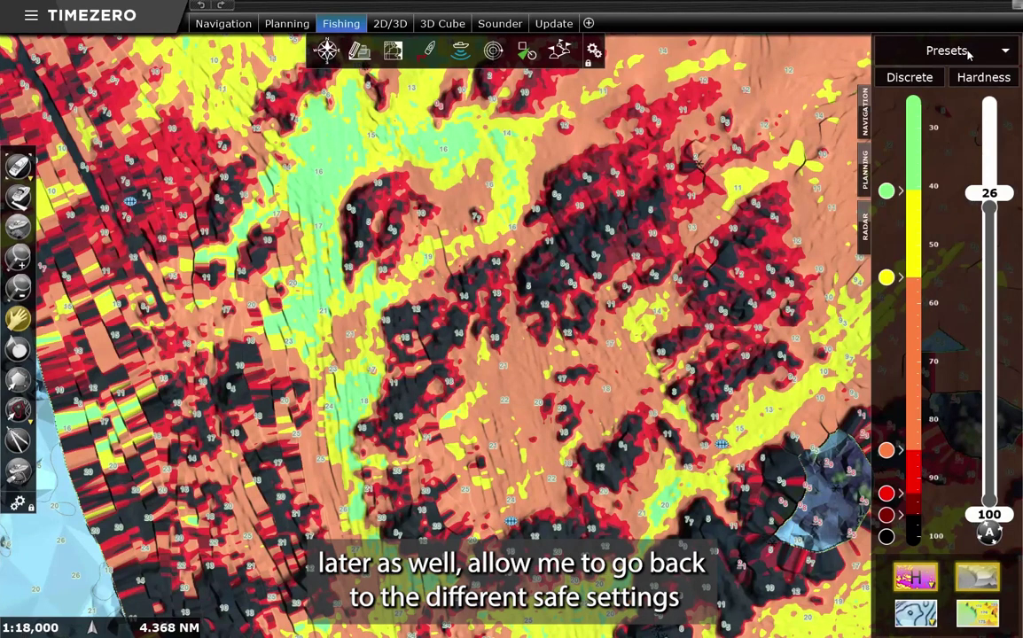
left_click(1007, 51)
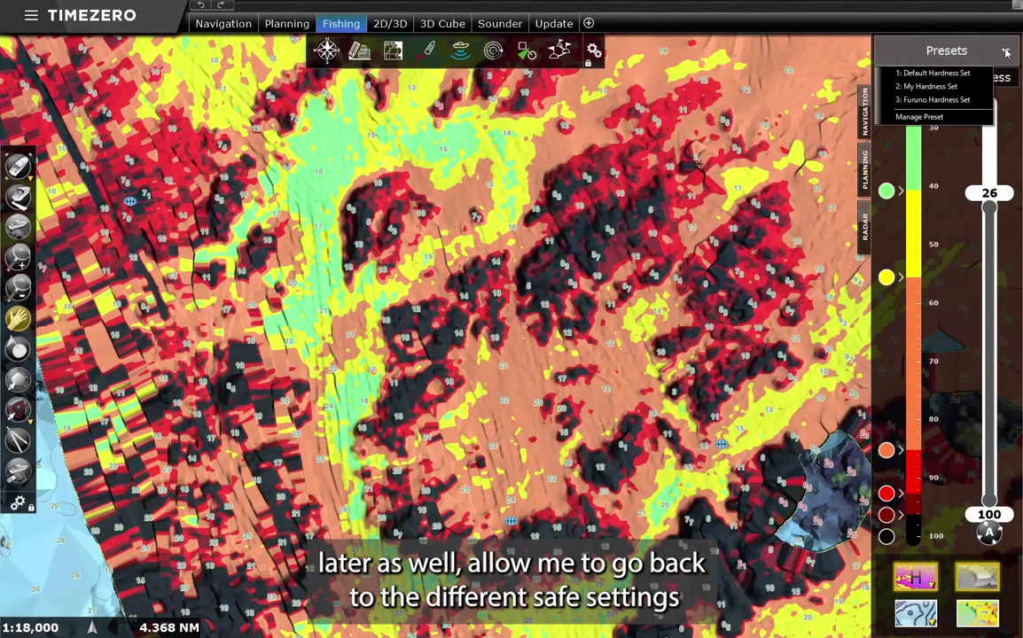
left_click(955, 119)
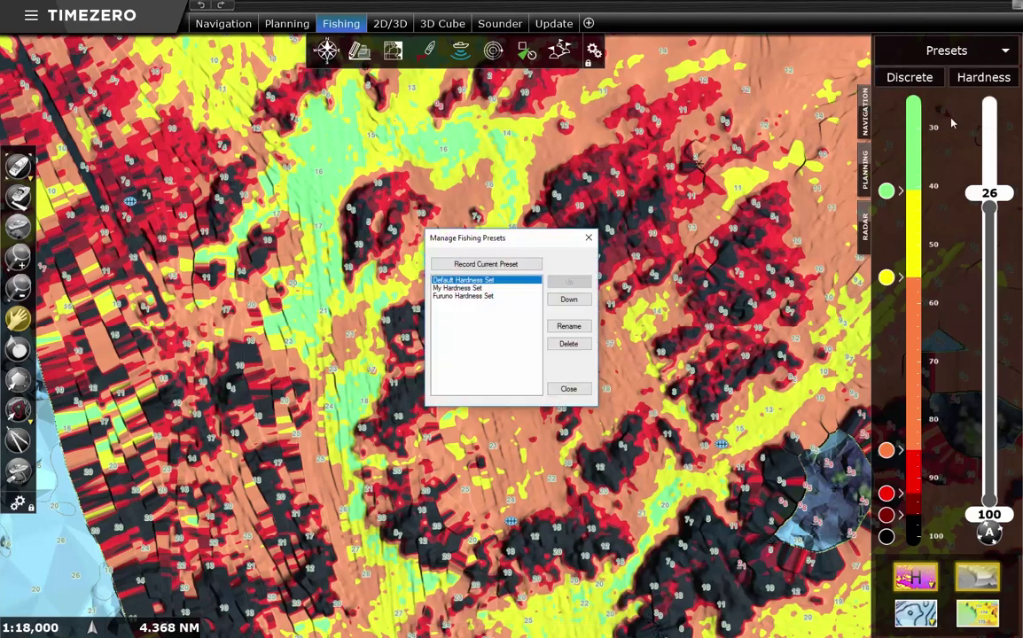
left_click(494, 266)
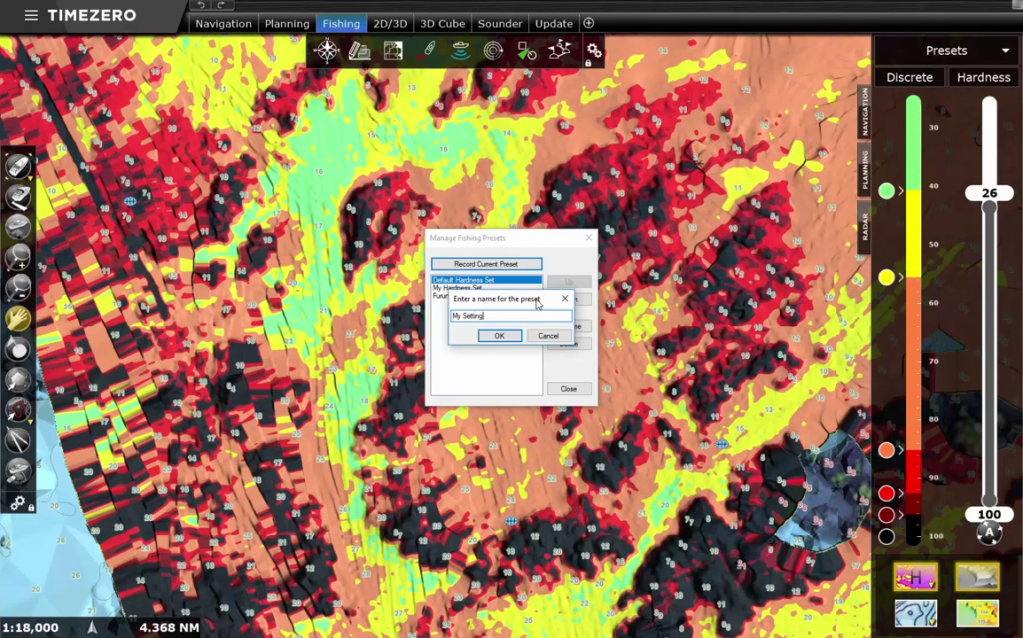
left_click(500, 336)
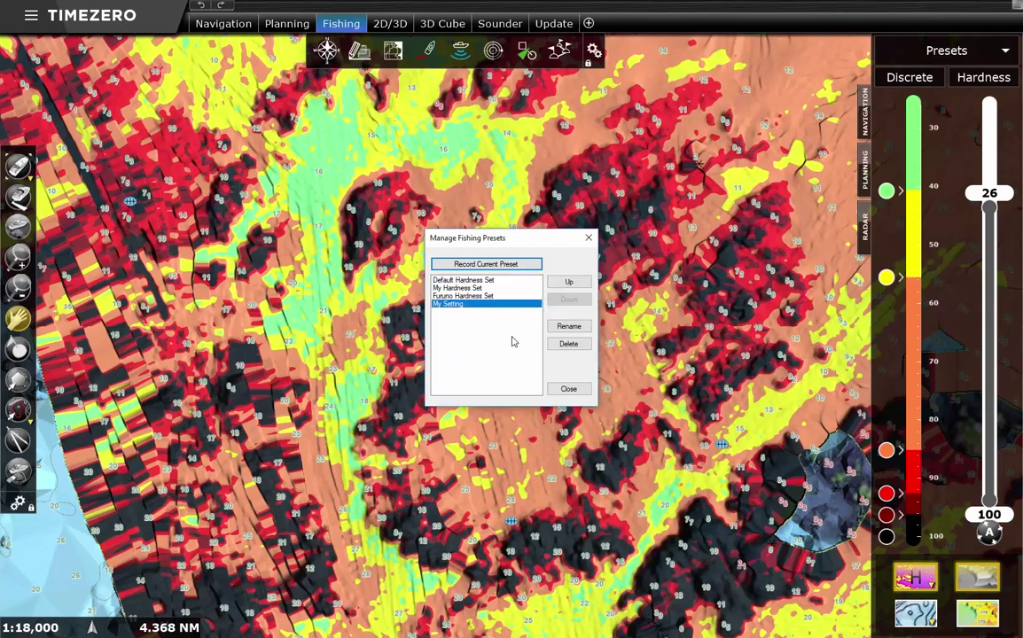
left_click(569, 389)
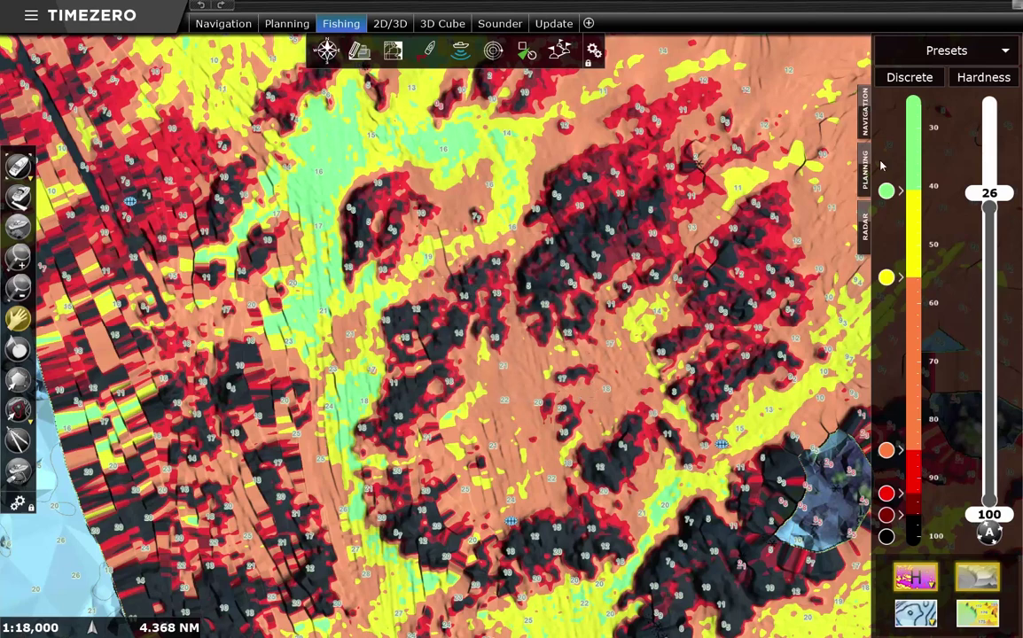
Try the Default and My Hardness Sets, then settle on the Furuno Hardness Set
left_click(1007, 54)
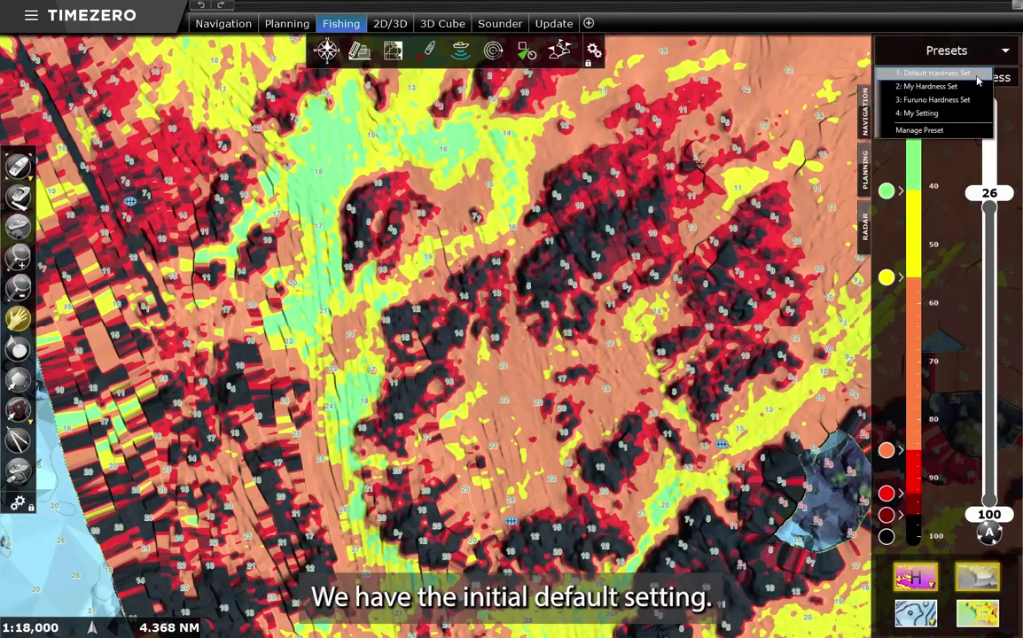
left_click(976, 74)
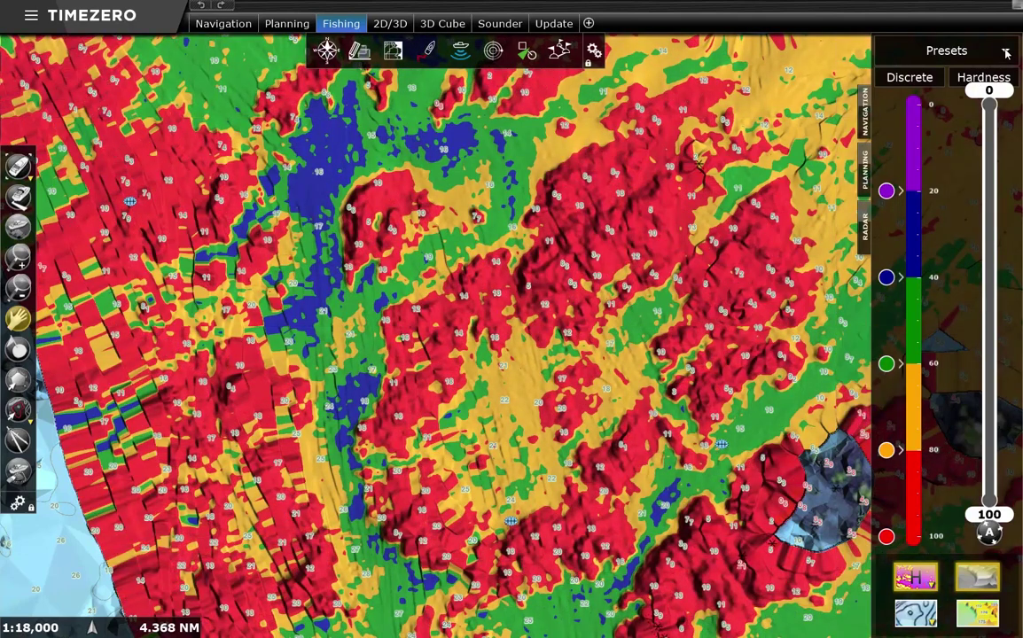
left_click(1006, 53)
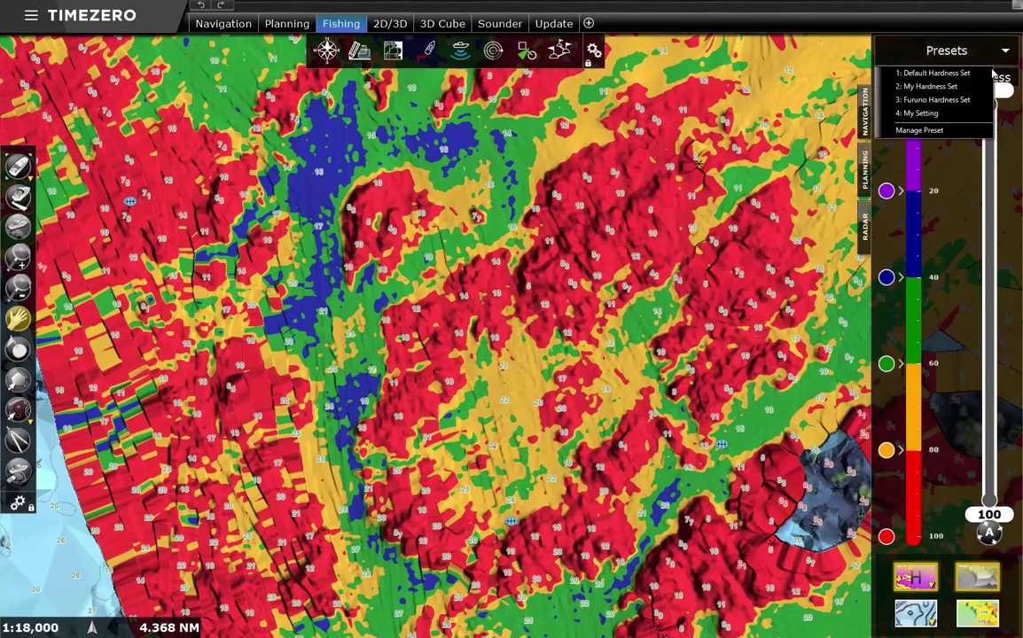
left_click(982, 88)
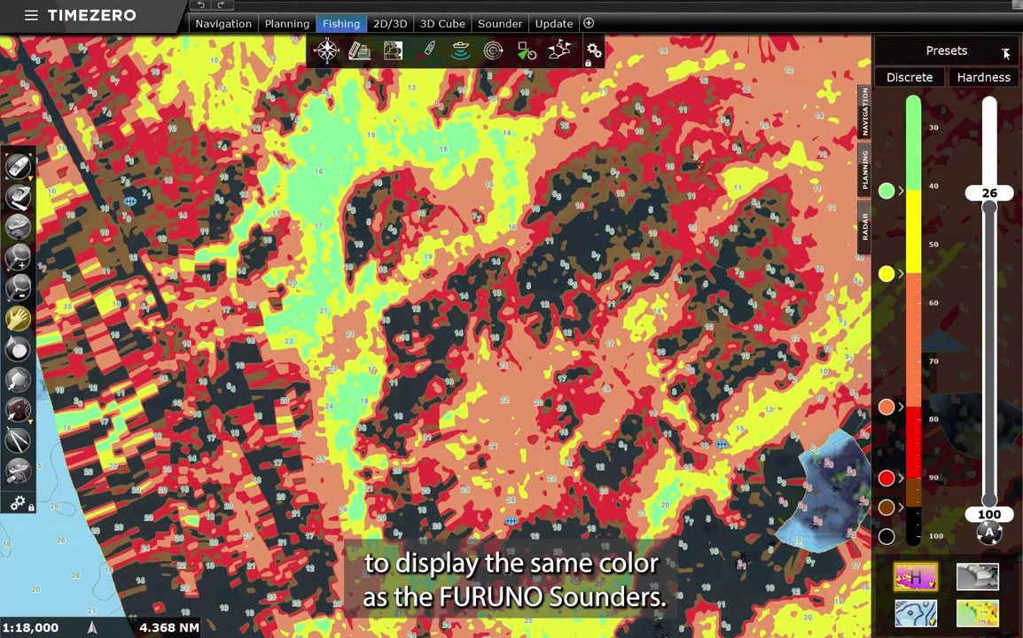
left_click(1006, 54)
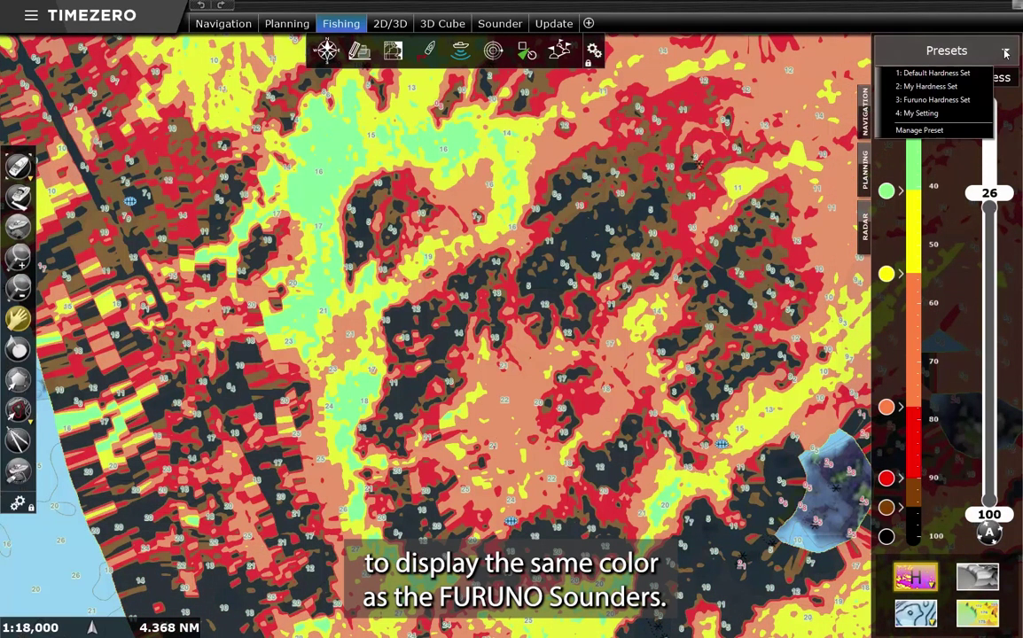
left_click(980, 102)
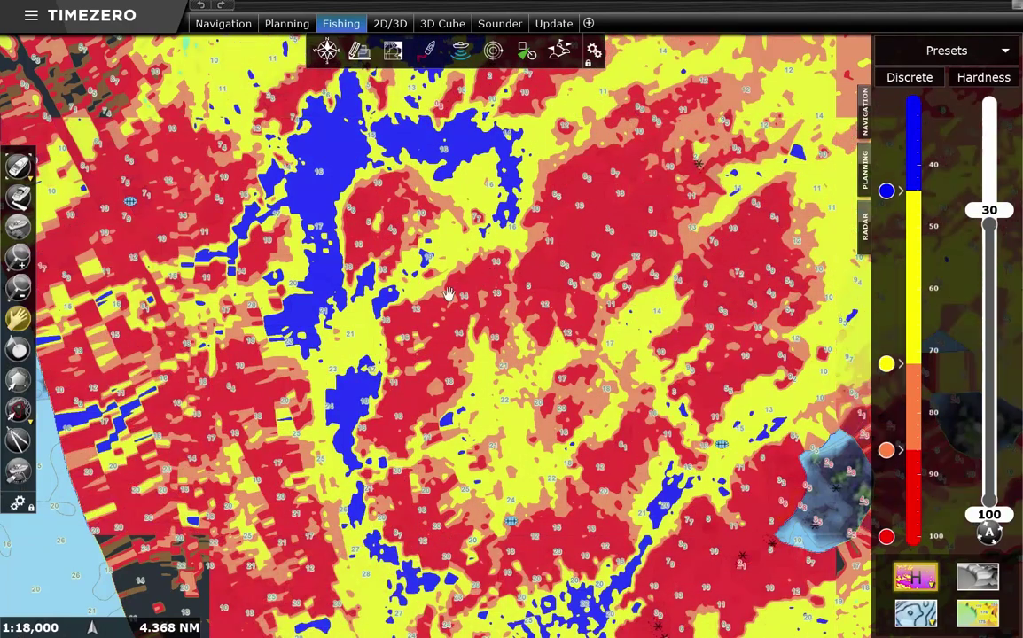
Zoom out and pan along the track on the navigation chart, then return to the Fishing workspace
left_click(223, 24)
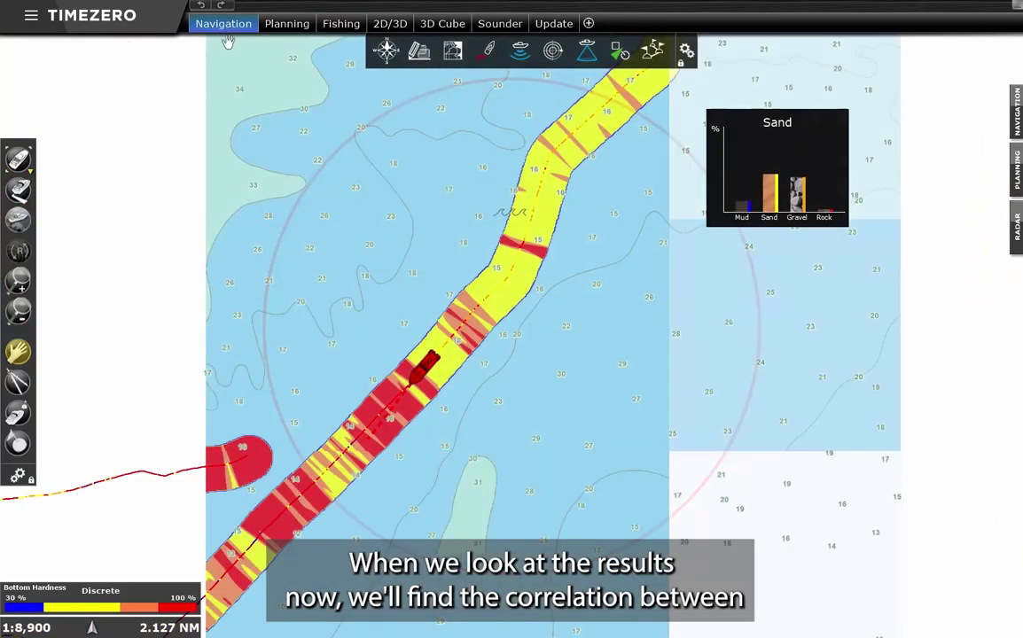
scroll(575, 338, "down", 4)
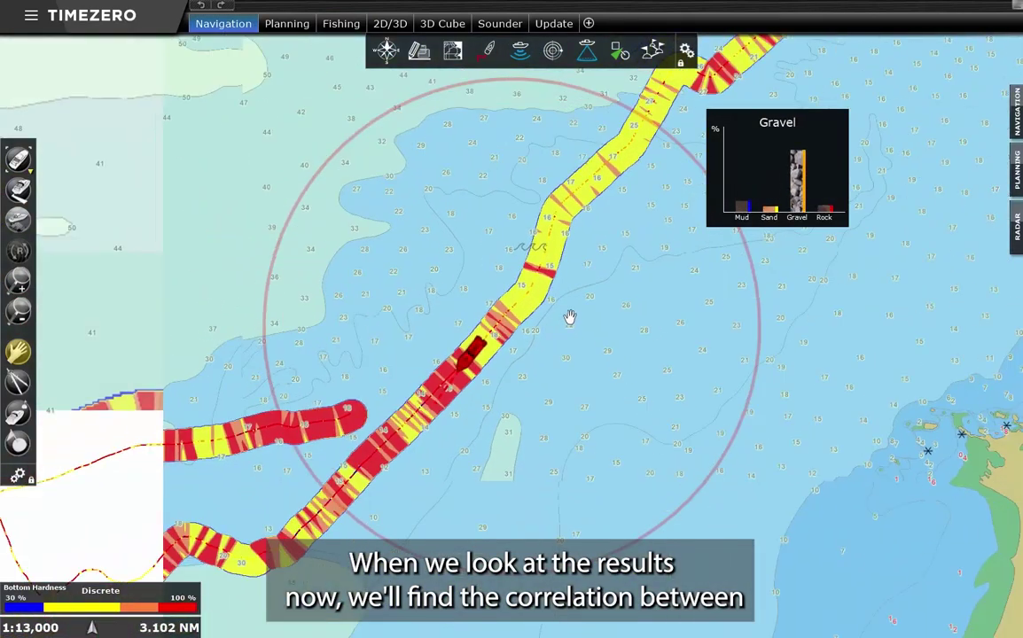
scroll(635, 279, "down", 2)
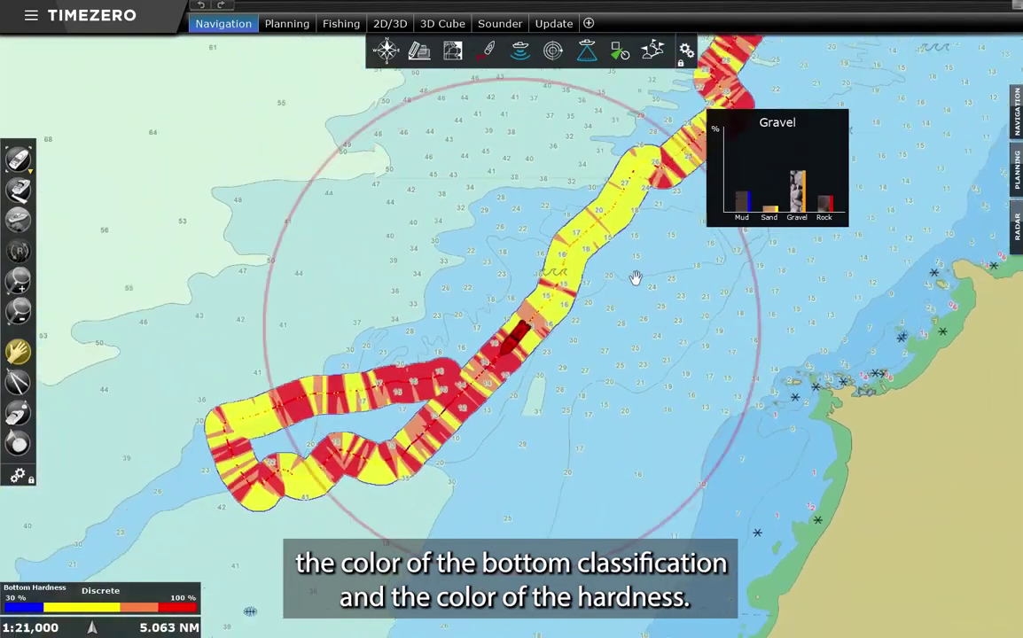
left_click_drag(651, 274, 320, 484)
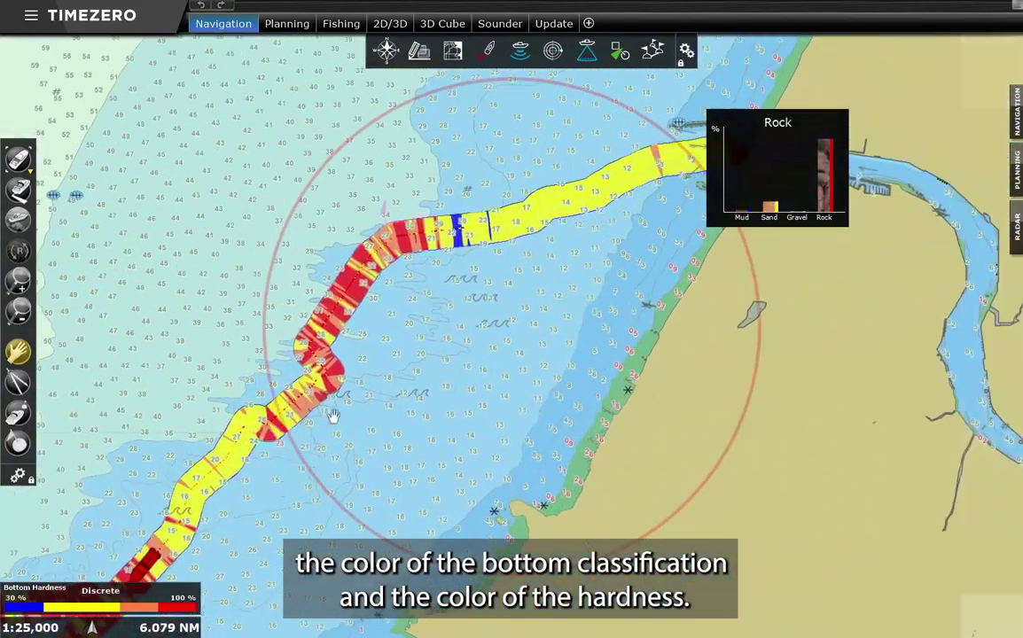
scroll(464, 251, "up", 3)
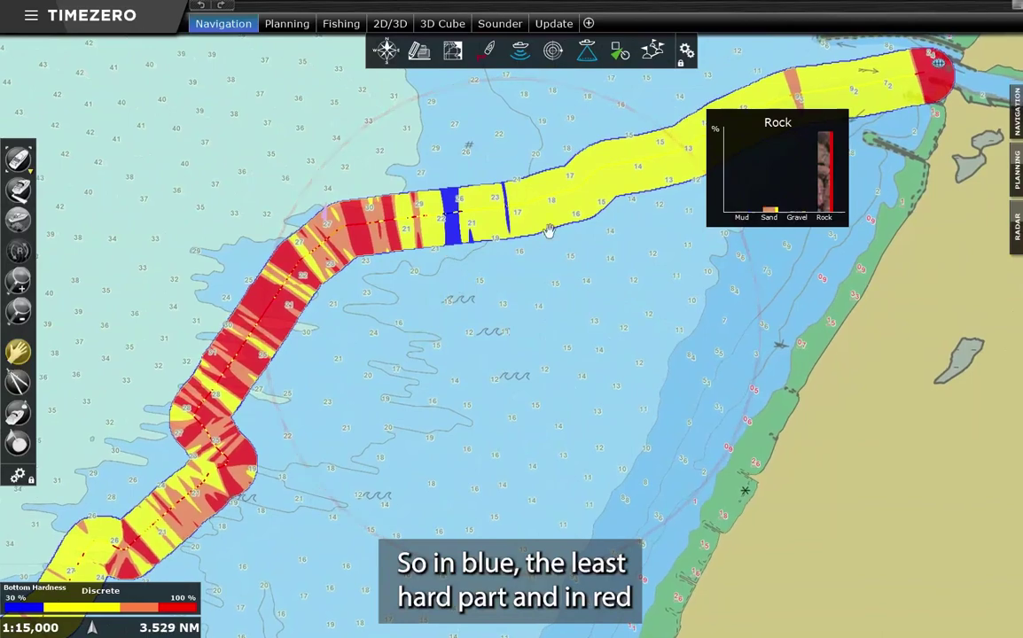
left_click(333, 23)
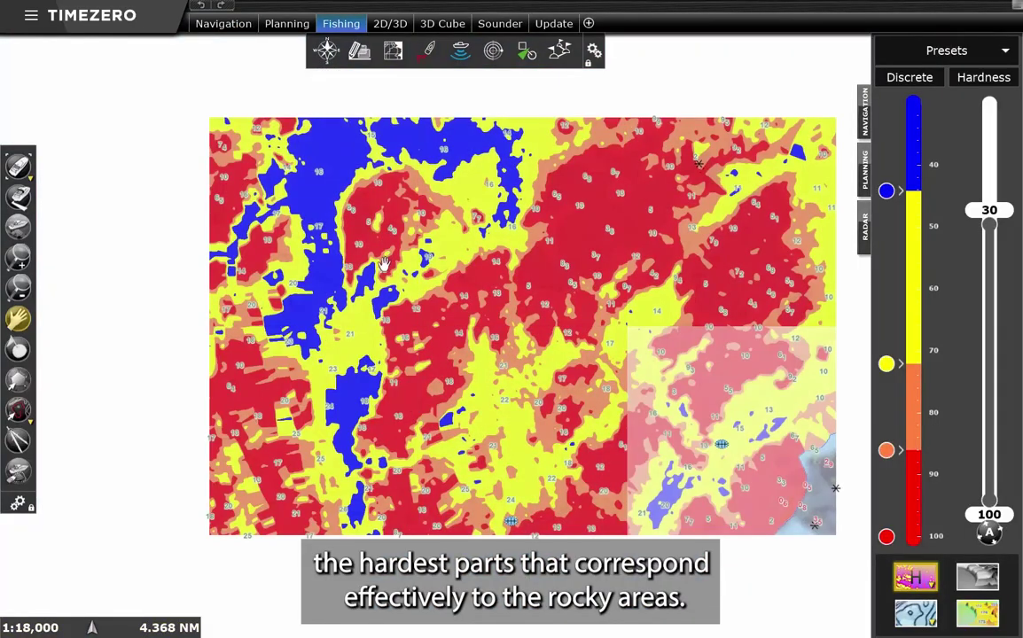